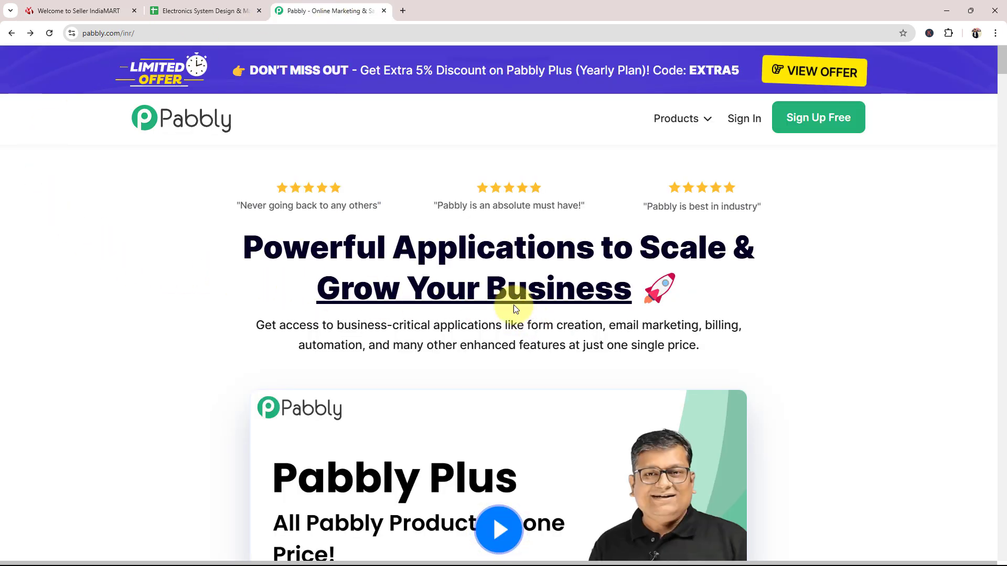
Step: Dismiss the discount offer, sign in to Pabbly and open the Pabbly Connect application
{"action": "mouse_move", "coordinate": [128, 32]}
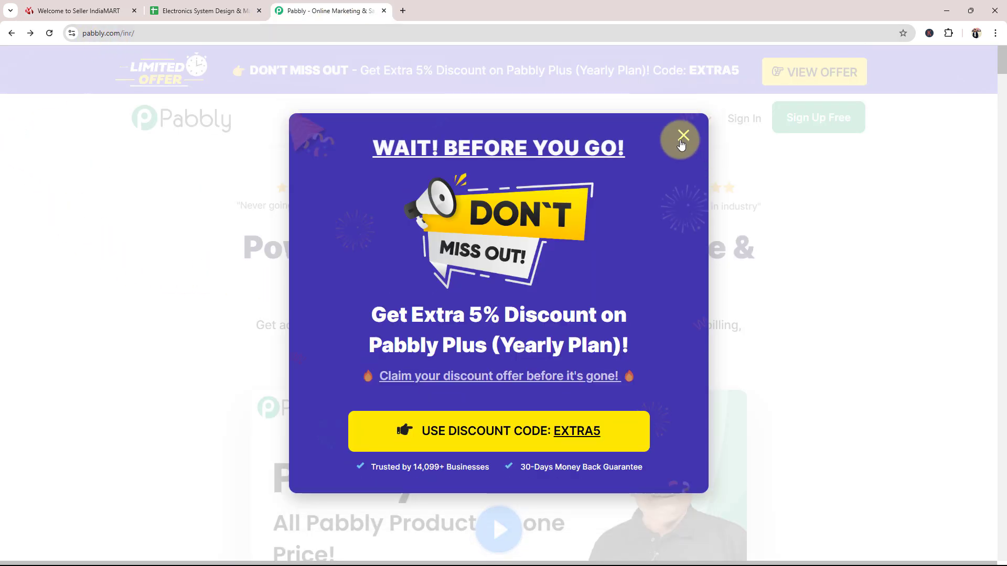
{"action": "left_click", "coordinate": [682, 136]}
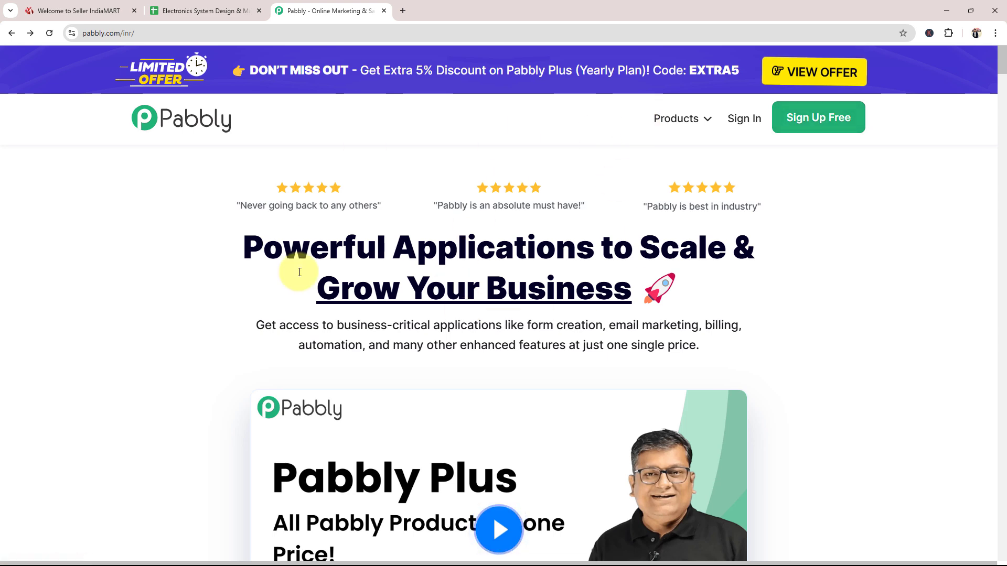
{"action": "left_click", "coordinate": [734, 118]}
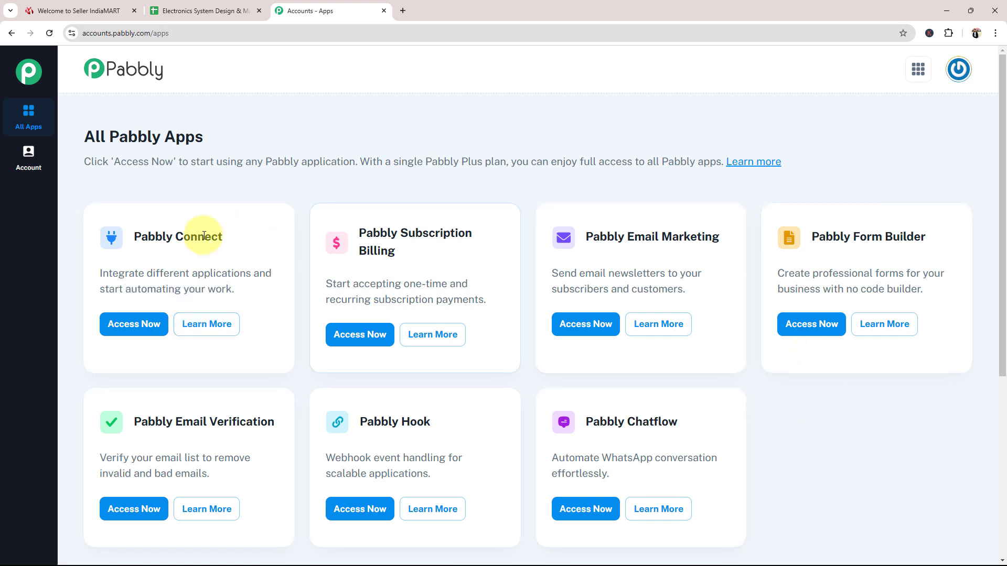
{"action": "left_click_drag", "start_coordinate": [132, 236], "coordinate": [225, 236]}
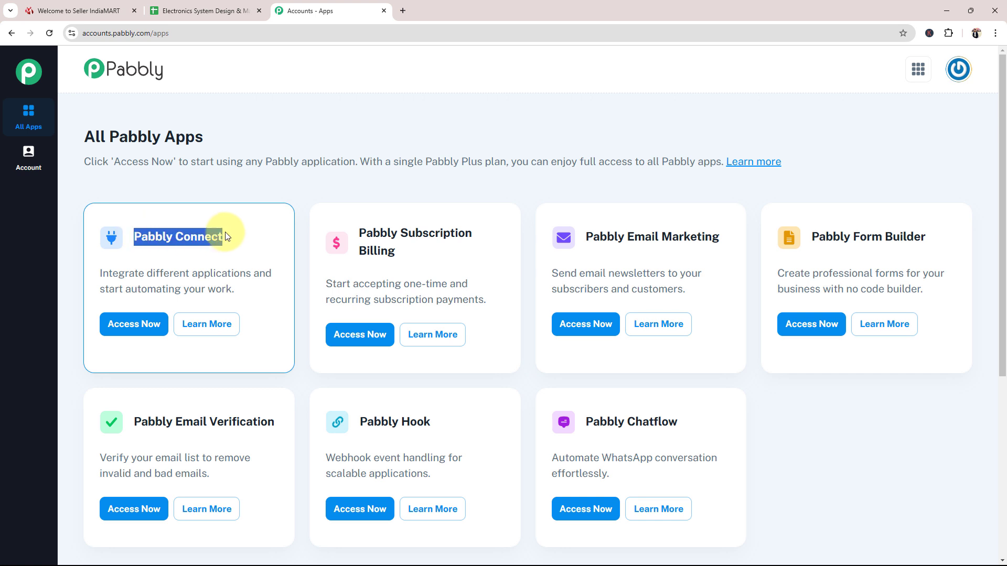
{"action": "left_click", "coordinate": [133, 325]}
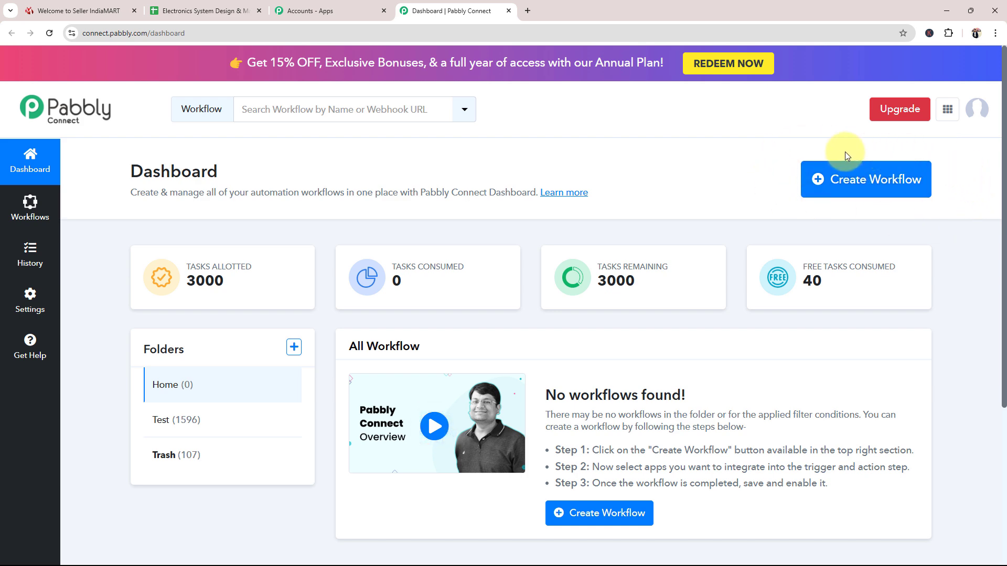
Step: Create a workflow named "Add IndiaMART Leads to Google Sheets for Electronics System Design" in the Home folder
{"action": "left_click", "coordinate": [850, 180]}
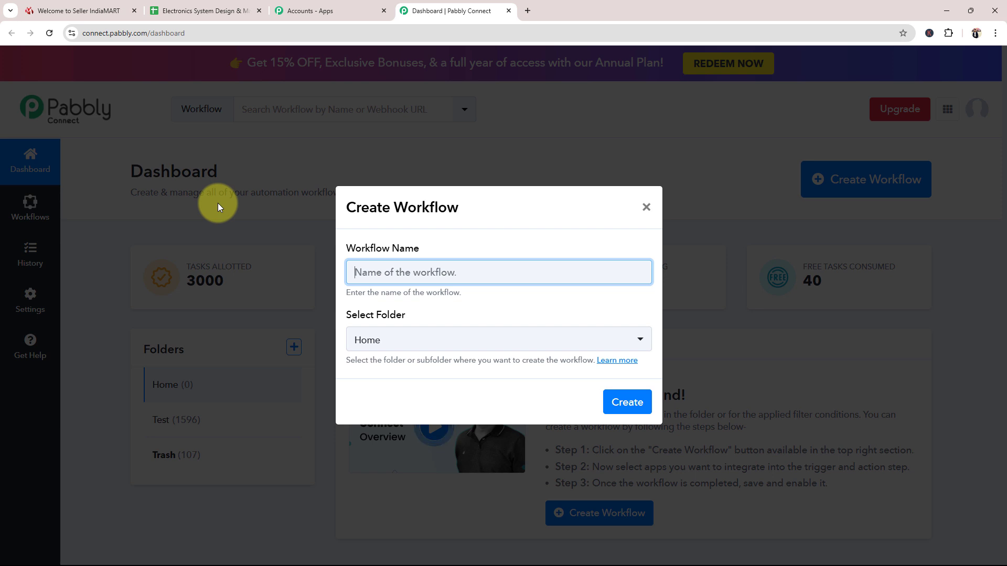
{"action": "key", "text": "ctrl+v"}
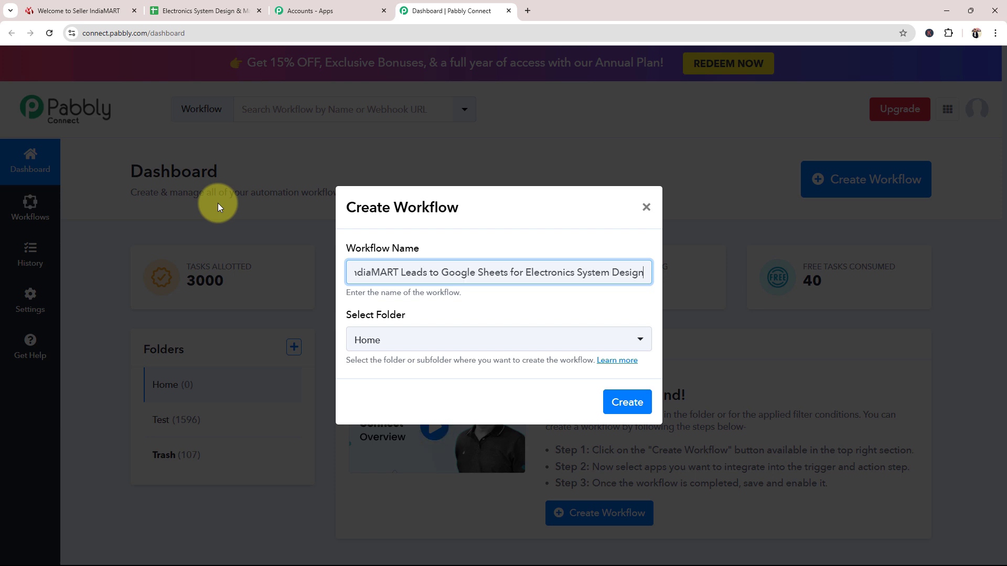
{"action": "left_click", "coordinate": [388, 306]}
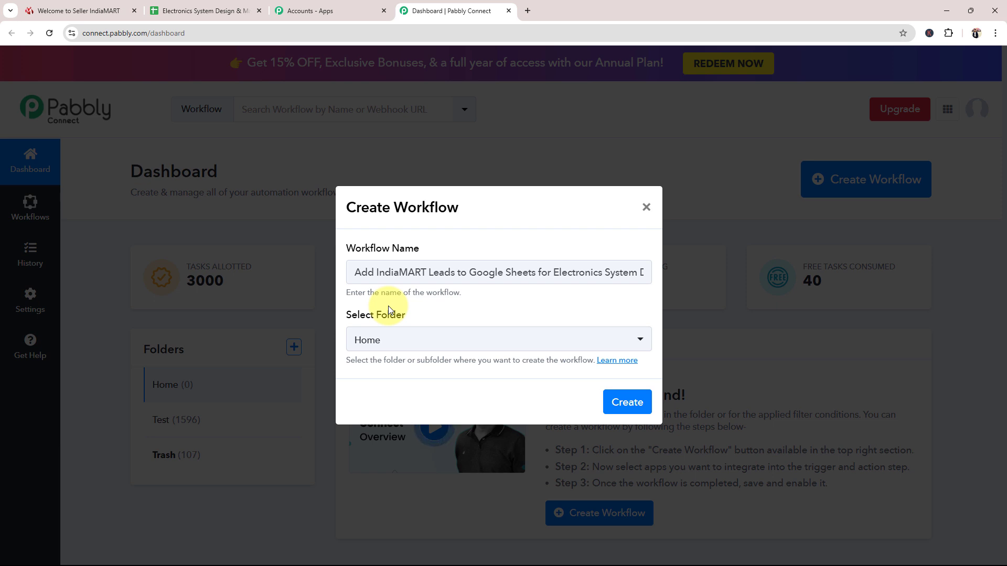
{"action": "left_click", "coordinate": [371, 341]}
{"action": "left_click", "coordinate": [370, 402]}
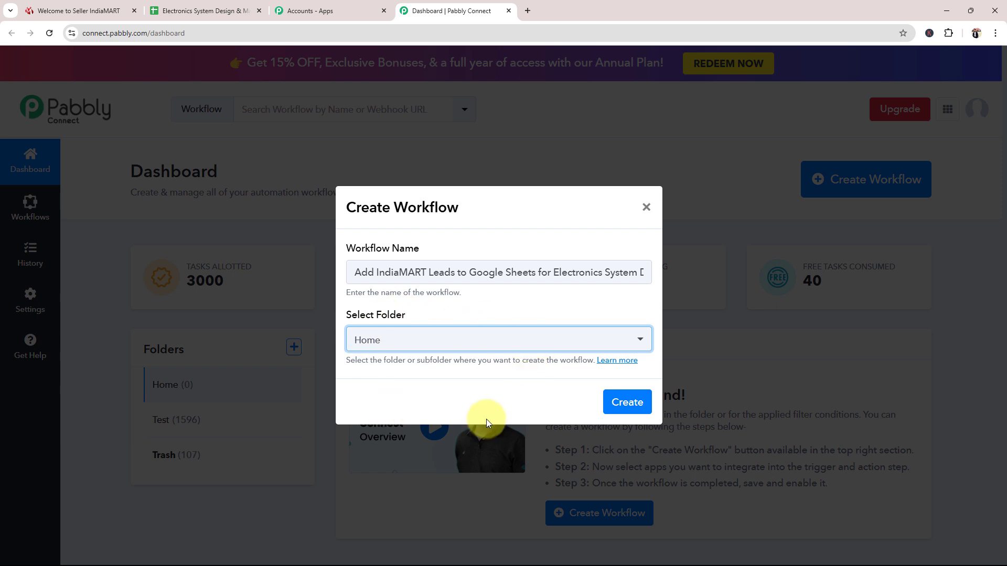
{"action": "left_click", "coordinate": [621, 402]}
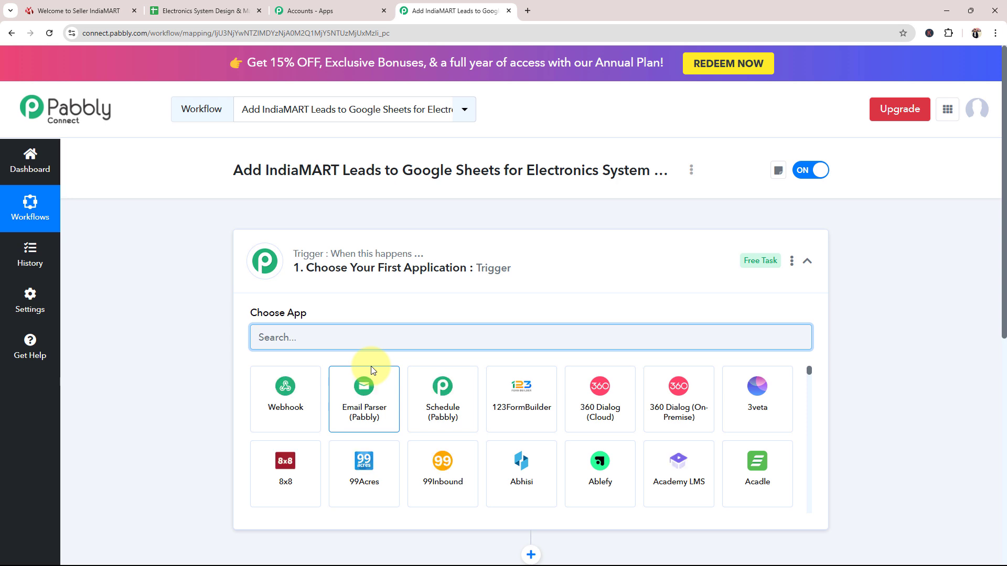
Step: Look over the collapsed trigger and action steps, the IndiaMART seller dashboard and the leads spreadsheet's columns
{"action": "left_click", "coordinate": [493, 268]}
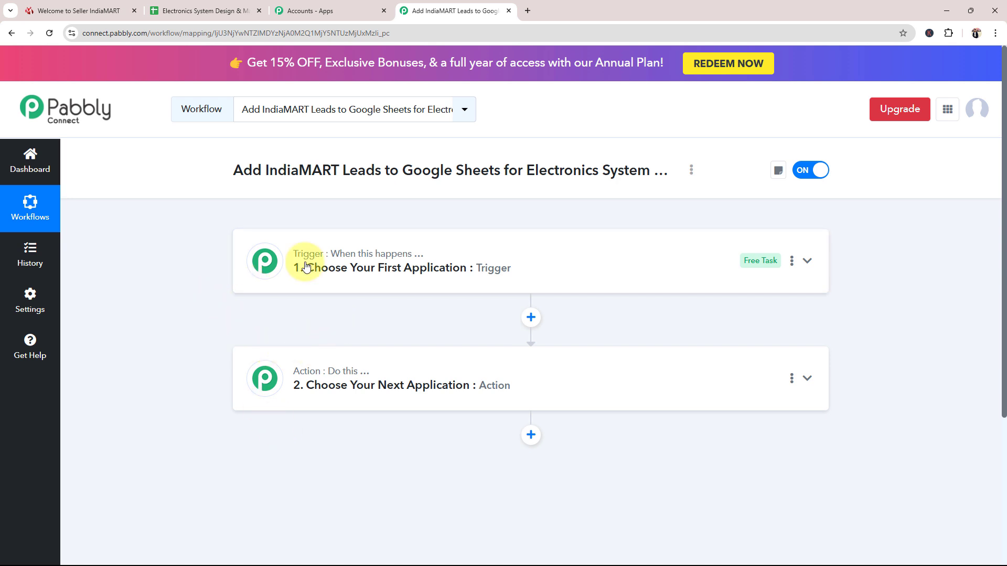
{"action": "left_click", "coordinate": [33, 261]}
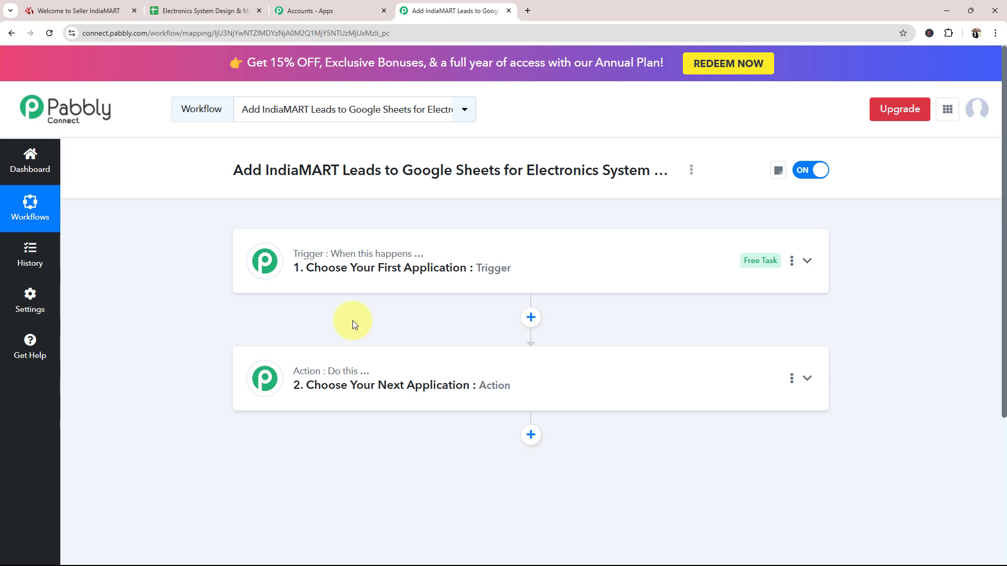
{"action": "left_click", "coordinate": [58, 10]}
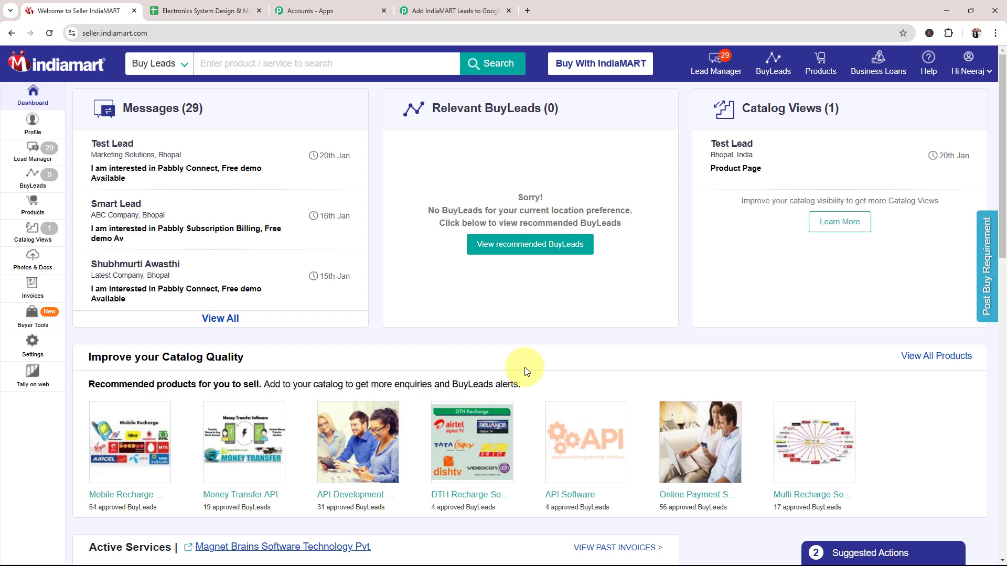
{"action": "left_click", "coordinate": [225, 10]}
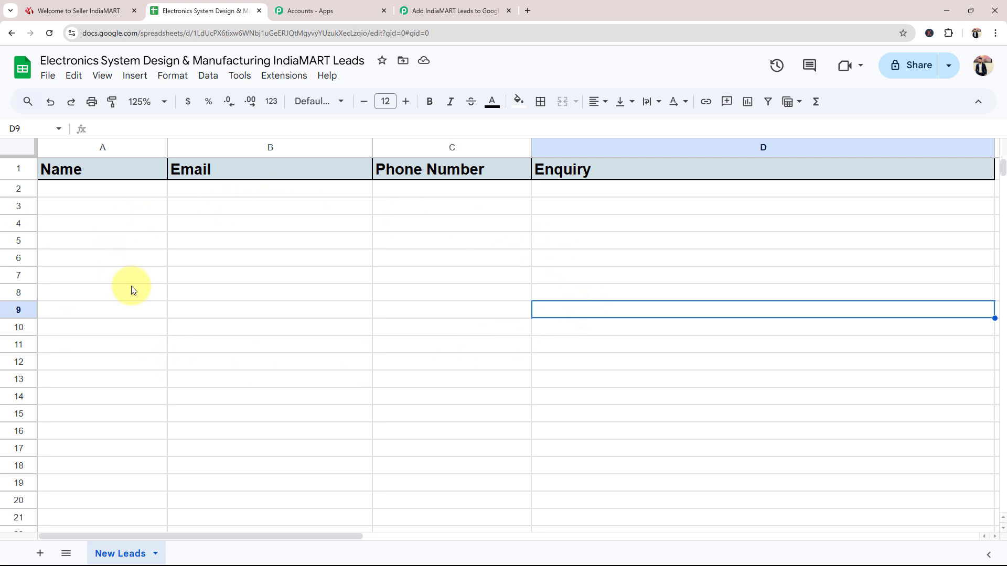
Step: Return to the workflow and set its trigger to IndiaMART with the New Leads event
{"action": "left_click", "coordinate": [446, 9]}
{"action": "left_click", "coordinate": [342, 268]}
{"action": "left_click", "coordinate": [319, 331]}
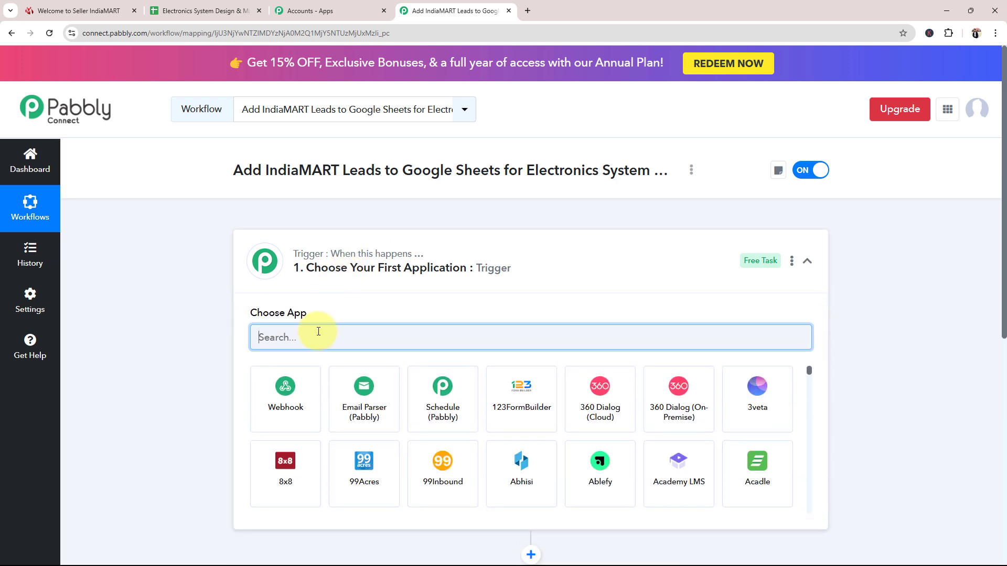
{"action": "type", "text": "India"}
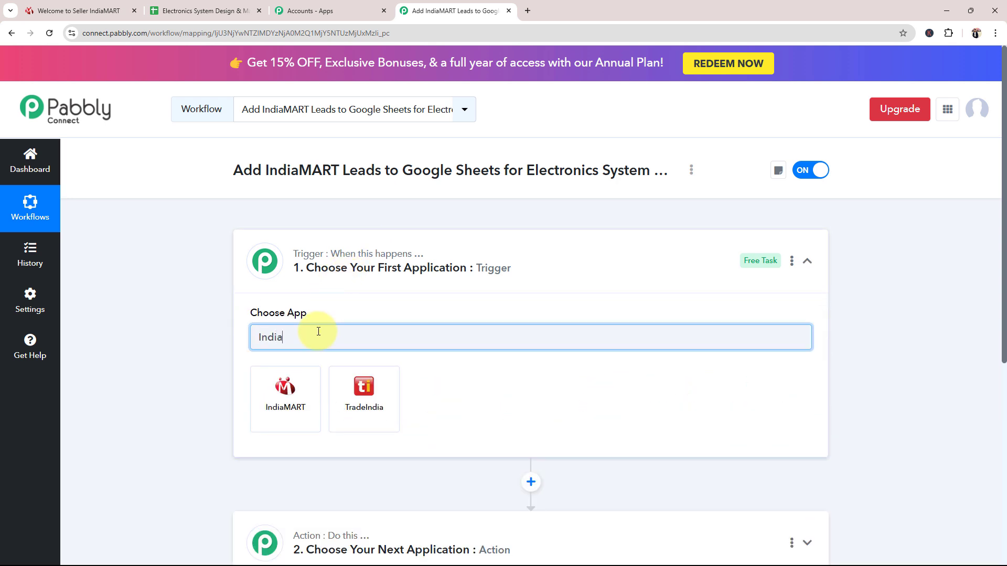
{"action": "key", "text": "Caps_Lock"}
{"action": "left_click", "coordinate": [310, 398]}
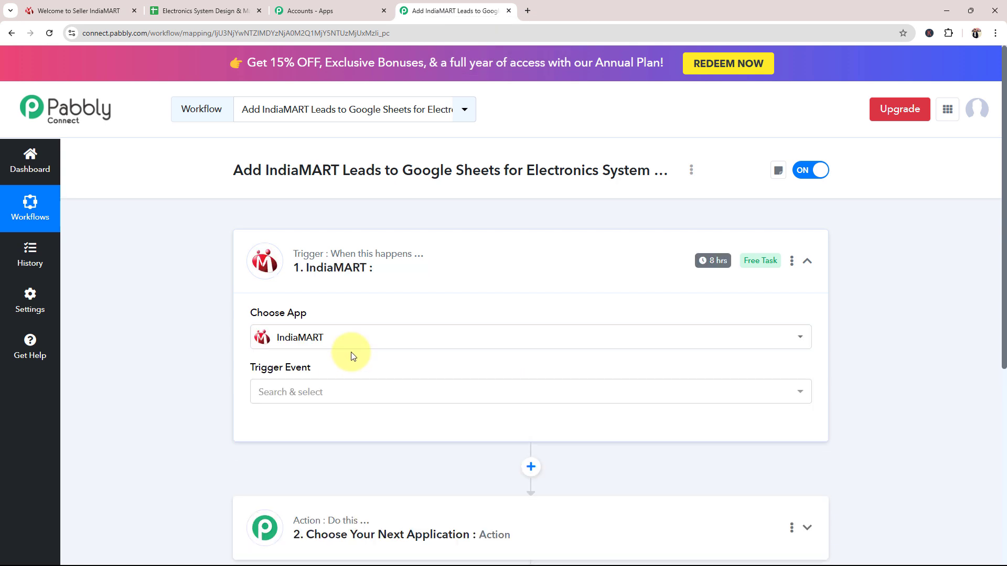
{"action": "left_click", "coordinate": [318, 395]}
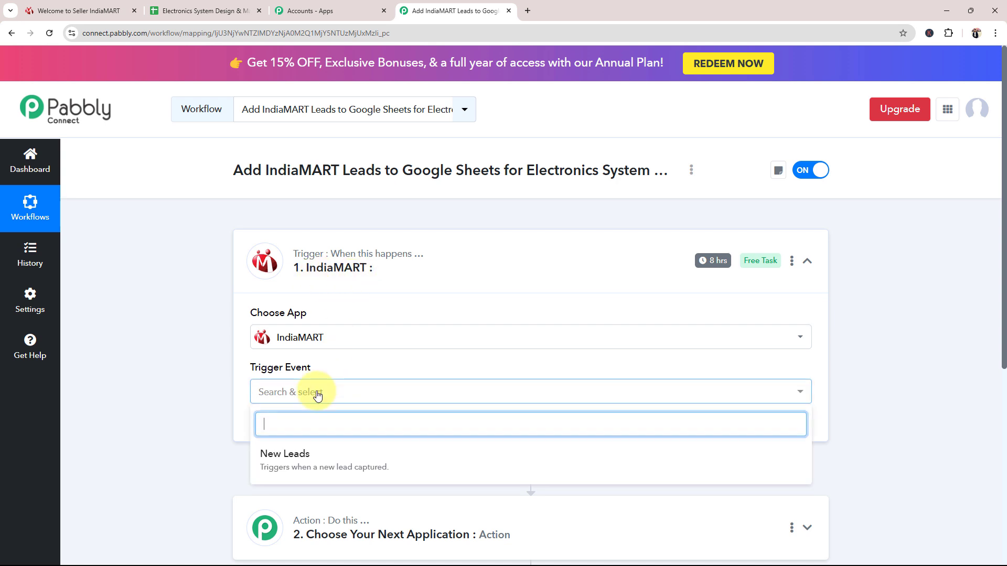
{"action": "left_click", "coordinate": [286, 453]}
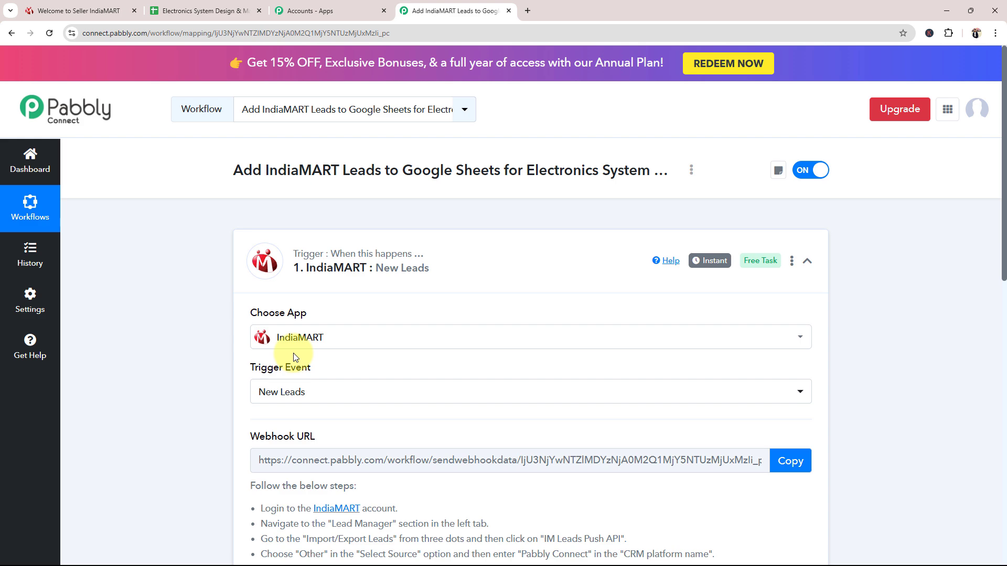
Step: Set the workflow's action to Google Sheets with the Add New Row event and collapse the action step
{"action": "left_click", "coordinate": [472, 263]}
{"action": "left_click", "coordinate": [395, 397]}
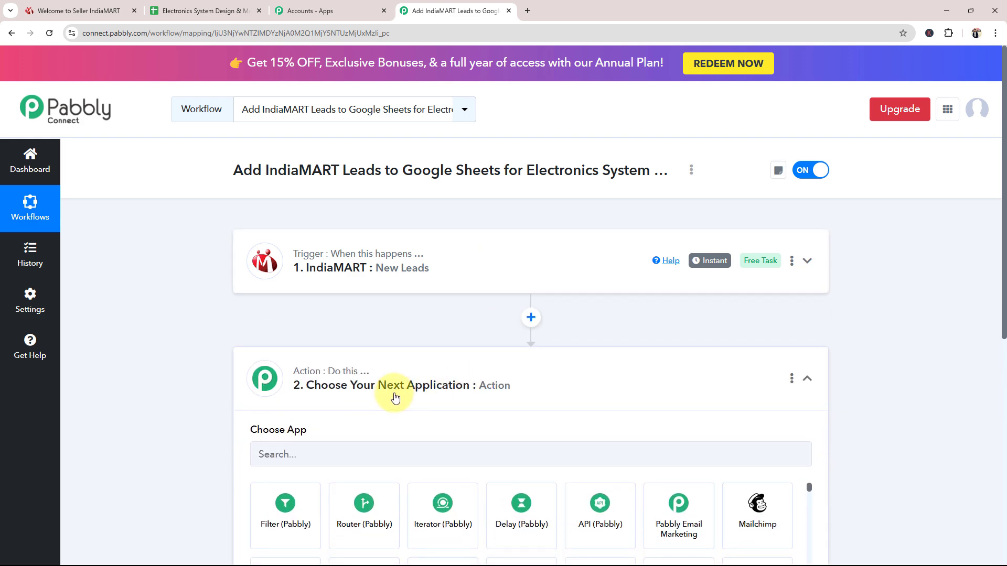
{"action": "left_click", "coordinate": [315, 272]}
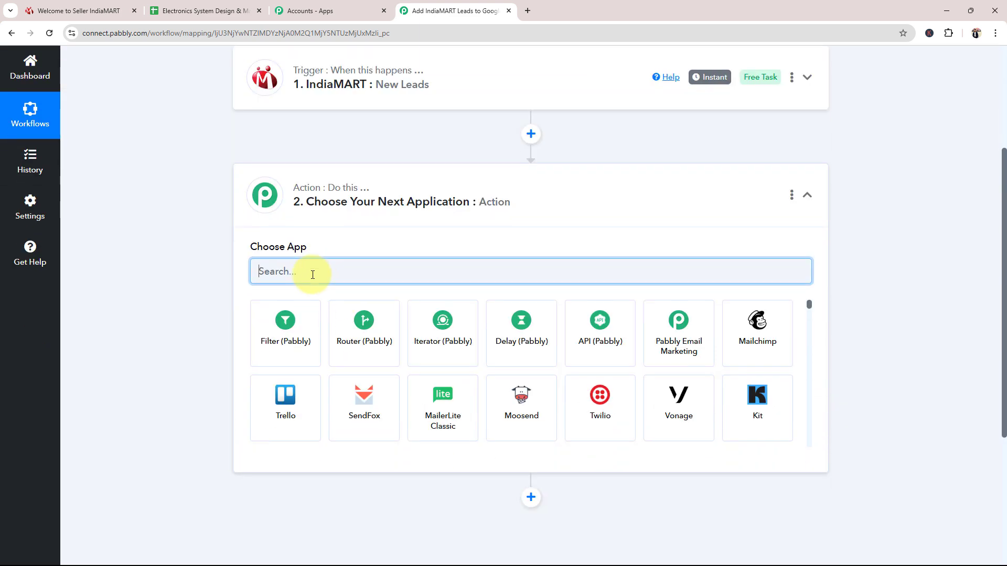
{"action": "type", "text": "G"}
{"action": "key", "text": "Caps_Lock"}
{"action": "type", "text": "oogle"}
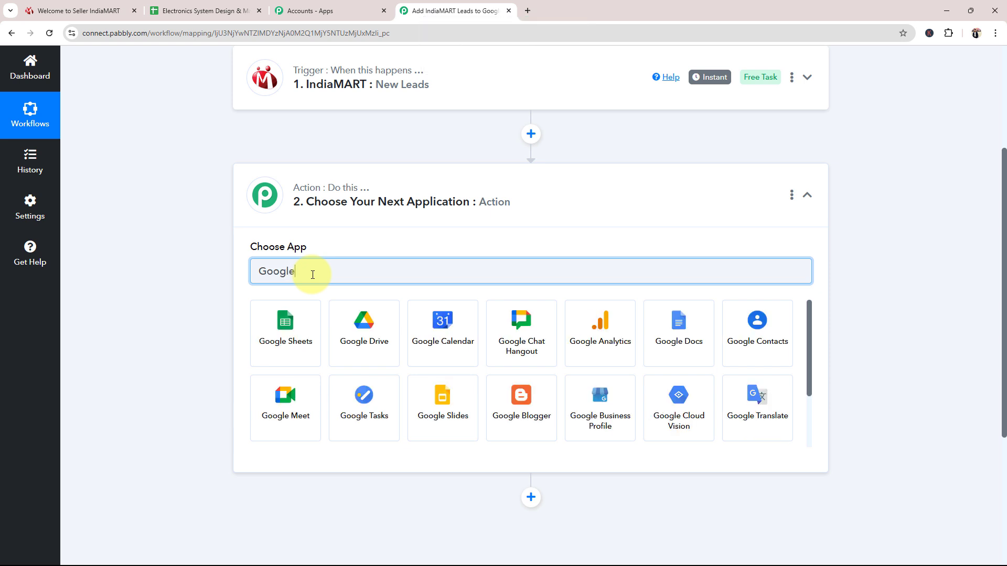
{"action": "left_click", "coordinate": [281, 348]}
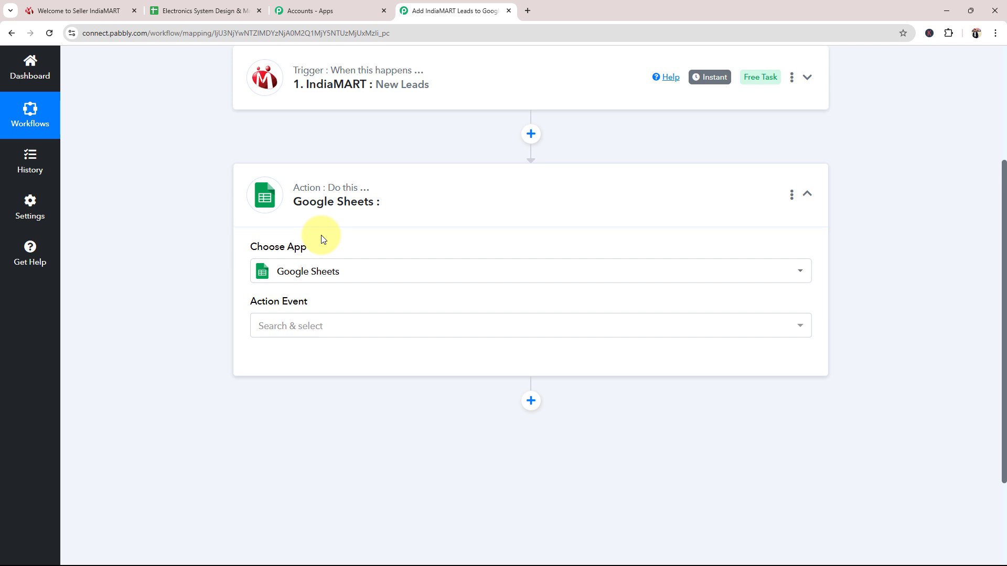
{"action": "left_click", "coordinate": [321, 329]}
{"action": "left_click", "coordinate": [310, 137]}
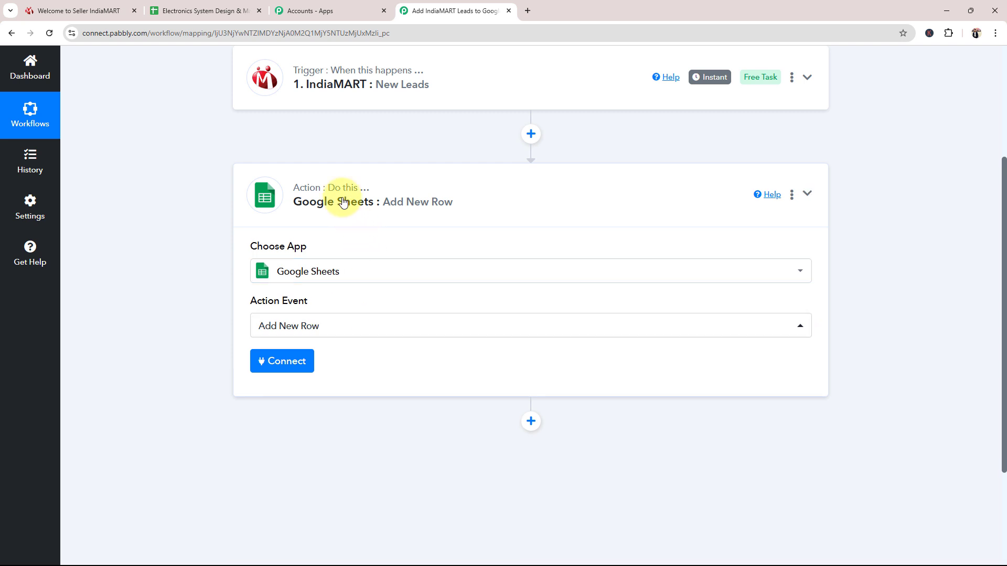
{"action": "left_click", "coordinate": [301, 199]}
{"action": "scroll", "coordinate": [294, 413], "scroll_direction": "up", "scroll_amount": 3}
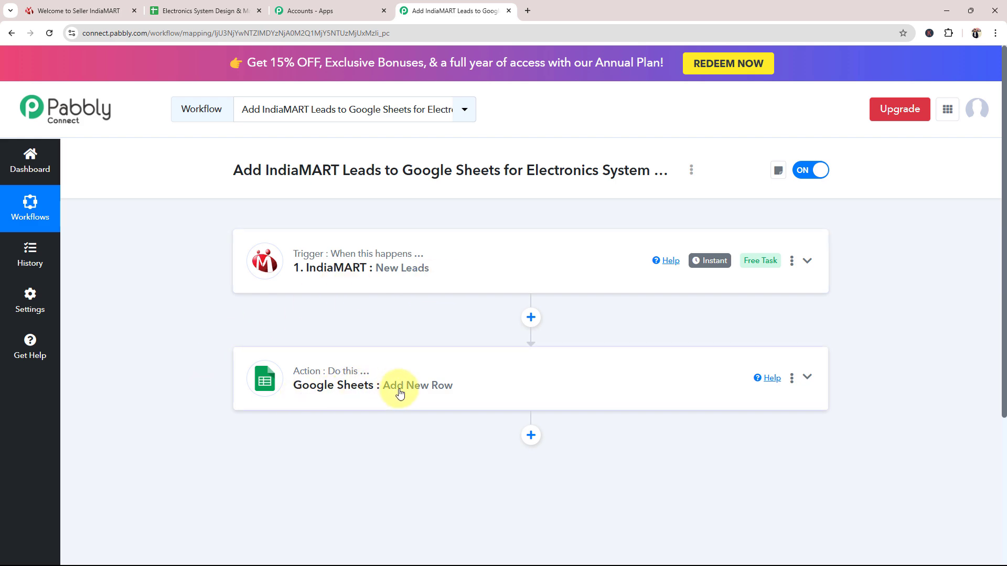
Step: Check the leads spreadsheet and examine the webhook URL and setup instructions in the IndiaMART trigger
{"action": "left_click", "coordinate": [215, 10]}
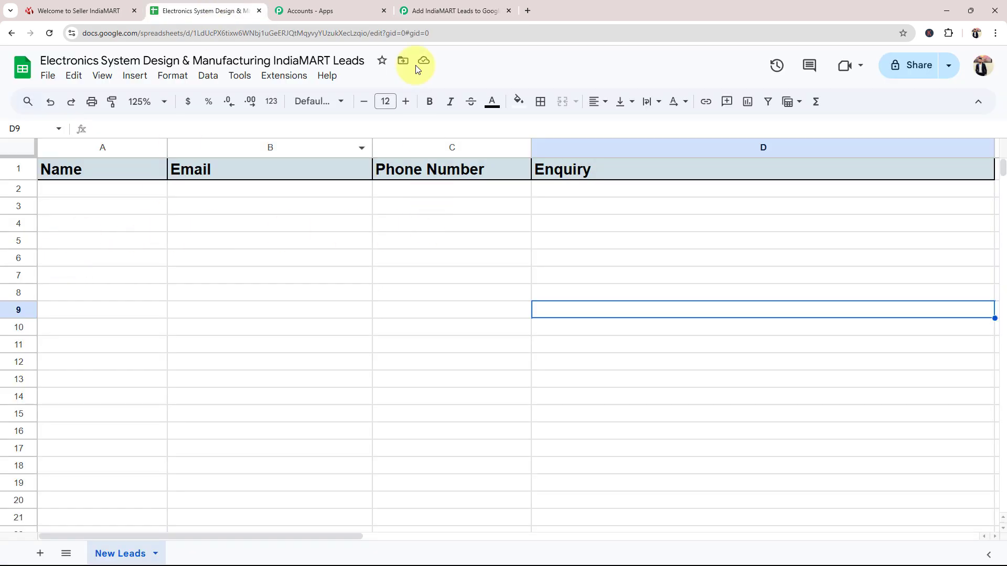
{"action": "left_click", "coordinate": [427, 10]}
{"action": "left_click", "coordinate": [306, 276]}
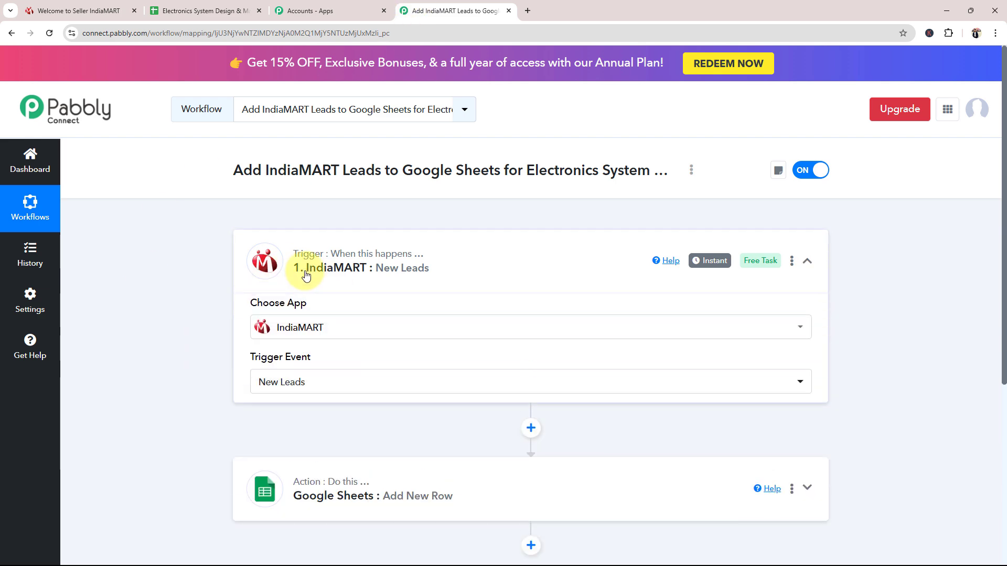
{"action": "scroll", "coordinate": [307, 278], "scroll_direction": "down", "scroll_amount": 5}
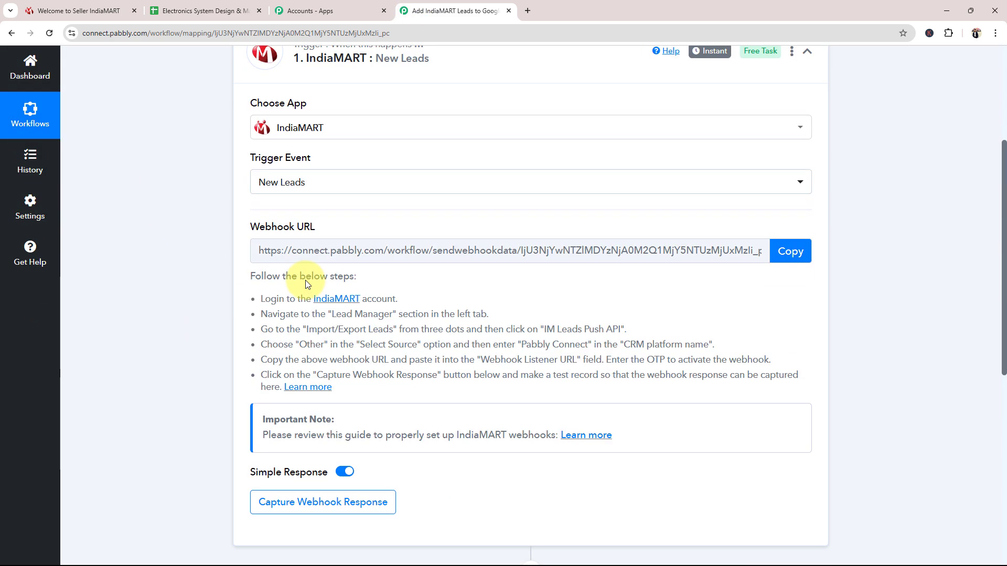
{"action": "scroll", "coordinate": [294, 281], "scroll_direction": "up", "scroll_amount": 3}
{"action": "triple_click", "coordinate": [250, 330]}
{"action": "left_click", "coordinate": [310, 325]}
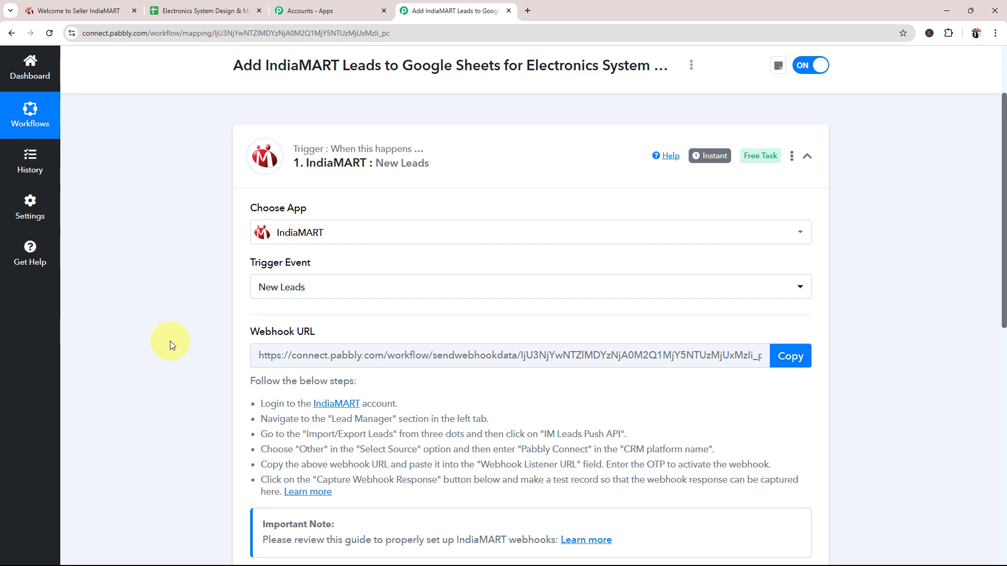
{"action": "scroll", "coordinate": [220, 420], "scroll_direction": "down", "scroll_amount": 2}
{"action": "left_click_drag", "start_coordinate": [242, 216], "coordinate": [384, 223]}
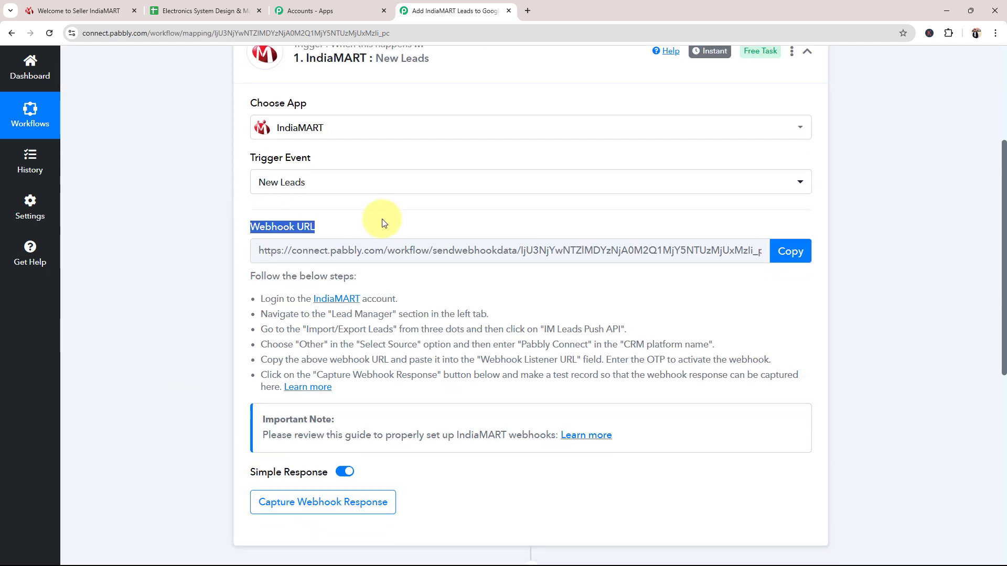
{"action": "left_click", "coordinate": [158, 305]}
{"action": "scroll", "coordinate": [181, 318], "scroll_direction": "up", "scroll_amount": 1}
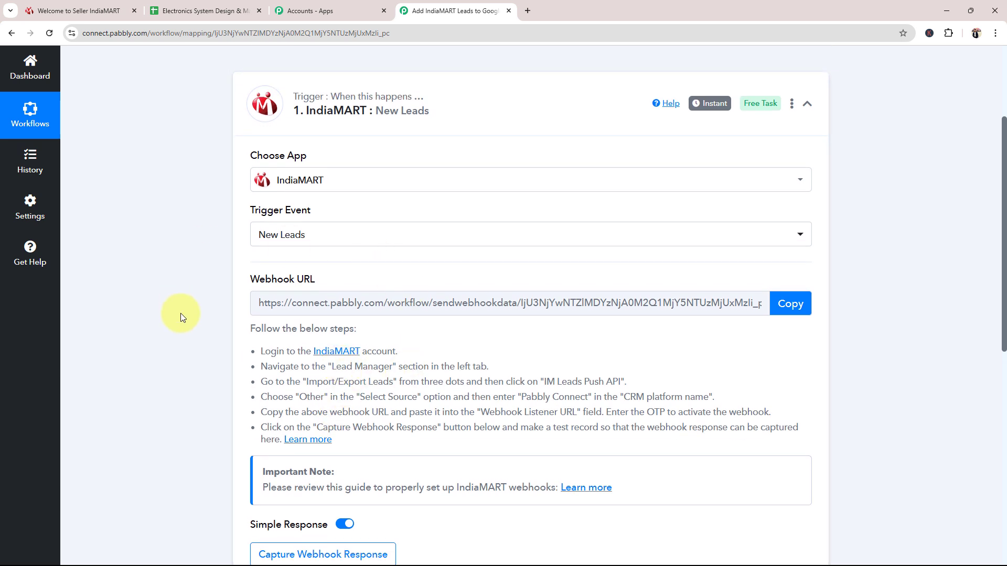
Step: Copy the webhook URL from the IndiaMART trigger and switch to the IndiaMART seller dashboard
{"action": "left_click", "coordinate": [790, 304]}
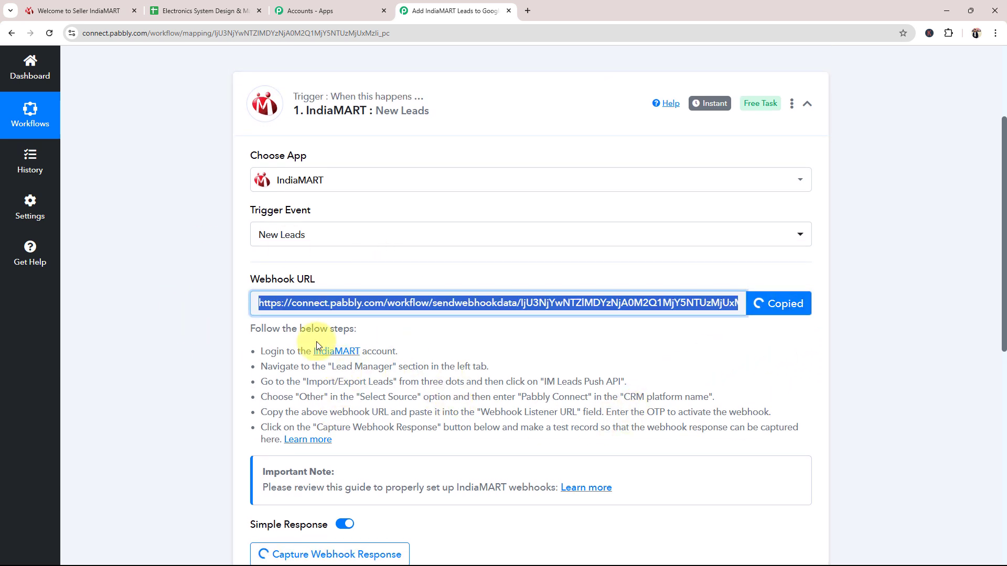
{"action": "left_click", "coordinate": [313, 374]}
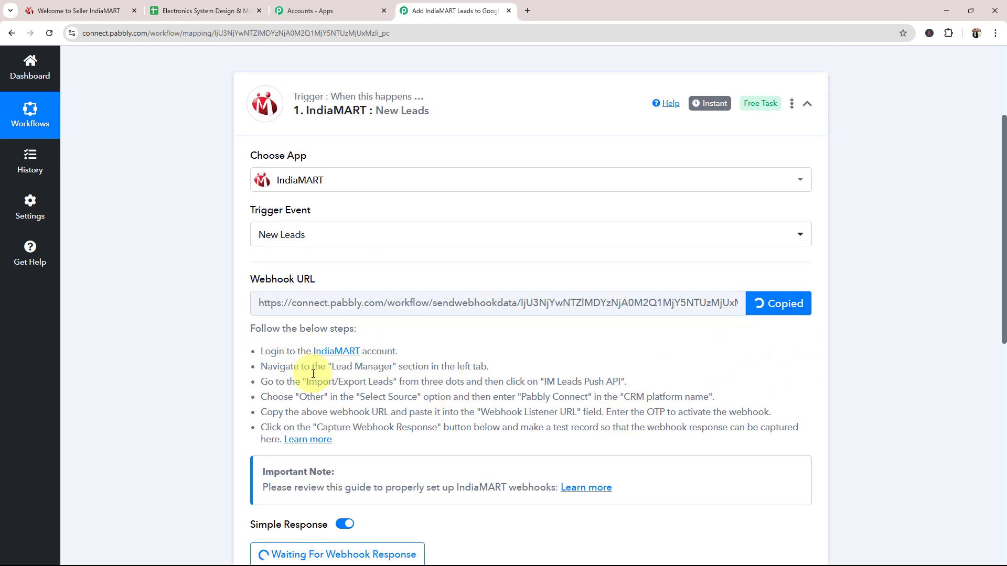
{"action": "left_click", "coordinate": [183, 379]}
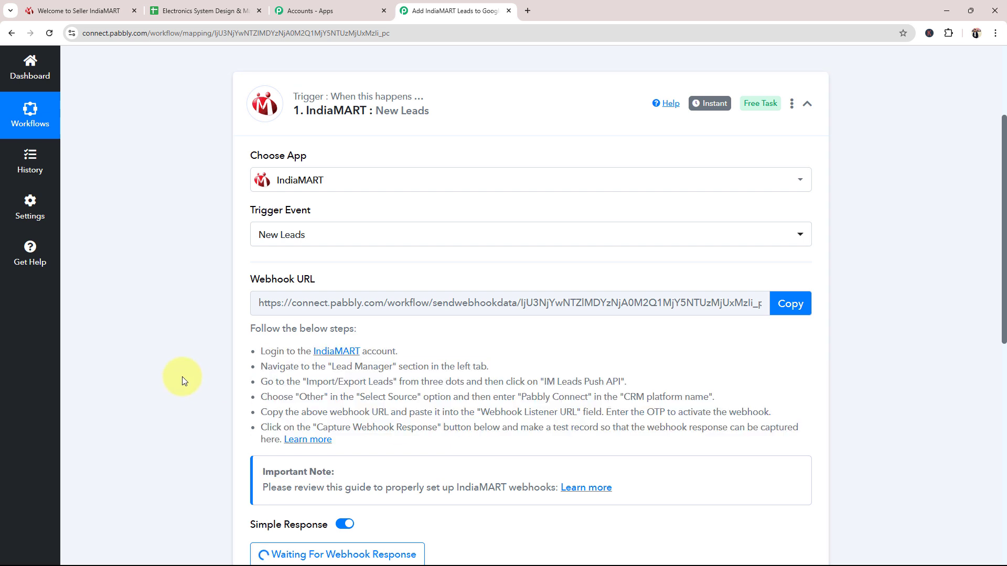
{"action": "left_click", "coordinate": [799, 306]}
{"action": "left_click", "coordinate": [81, 11]}
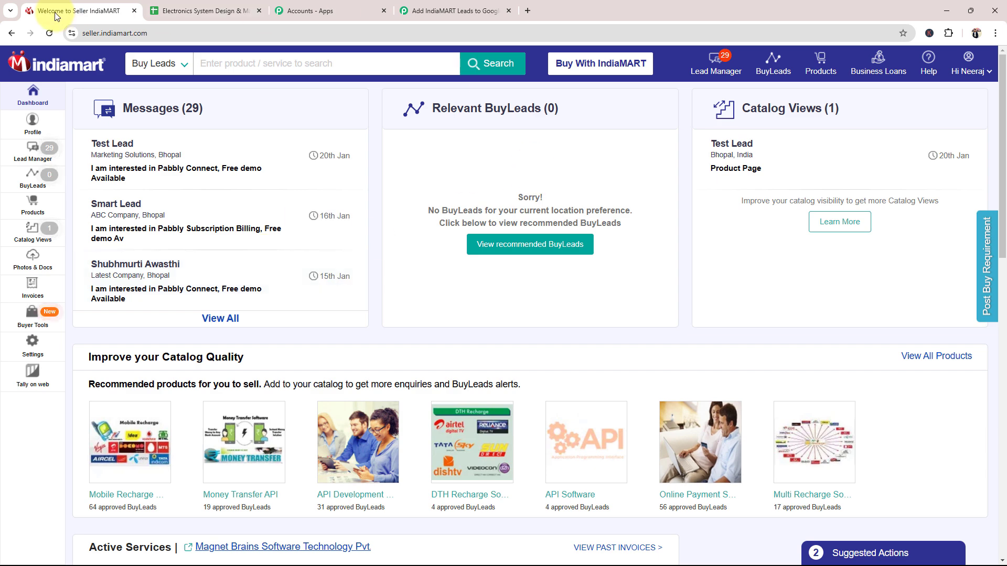
Step: Open the Push API integration page from the Import / Export Leads options of the Lead Manager
{"action": "left_click", "coordinate": [38, 158]}
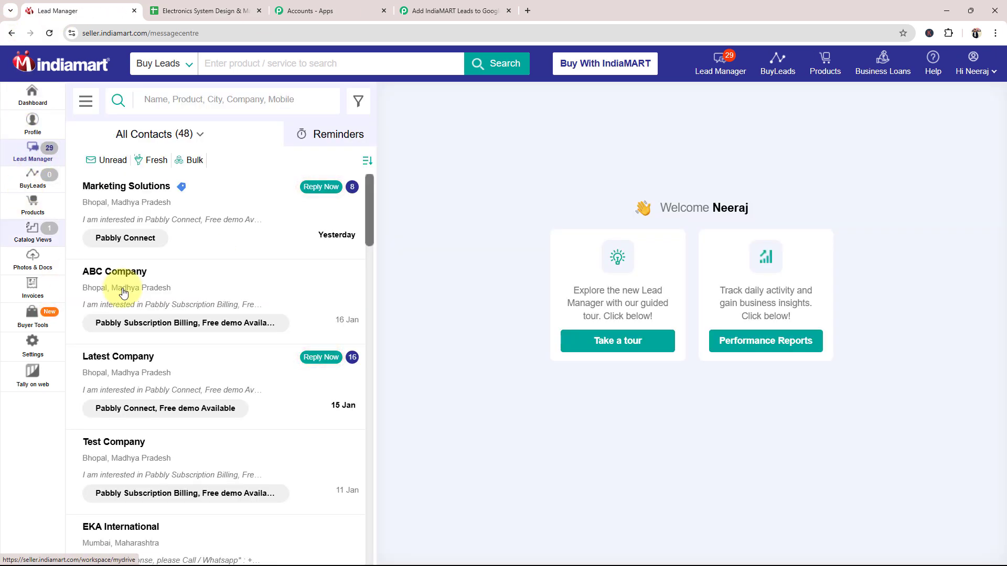
{"action": "left_click", "coordinate": [85, 102]}
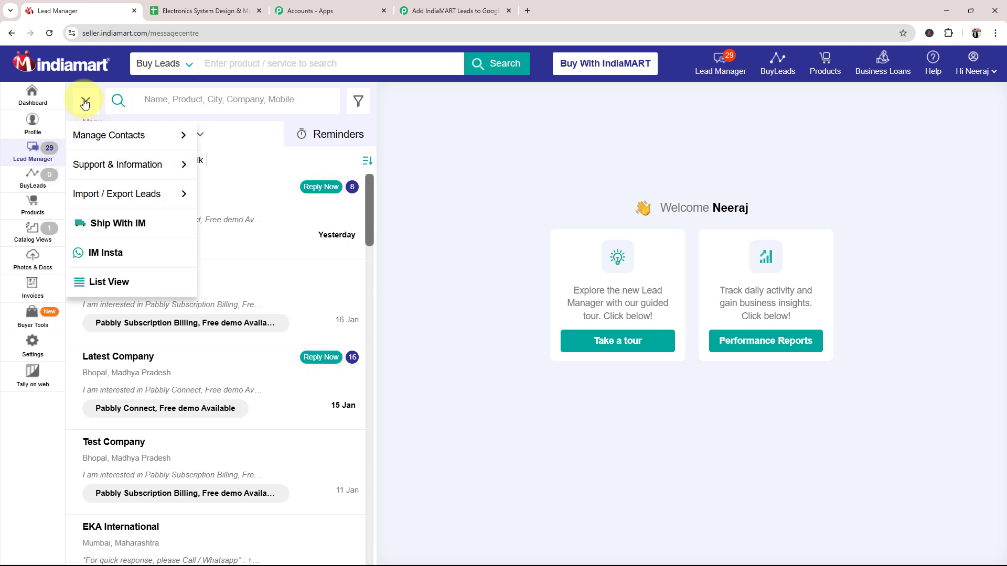
{"action": "mouse_move", "coordinate": [89, 199]}
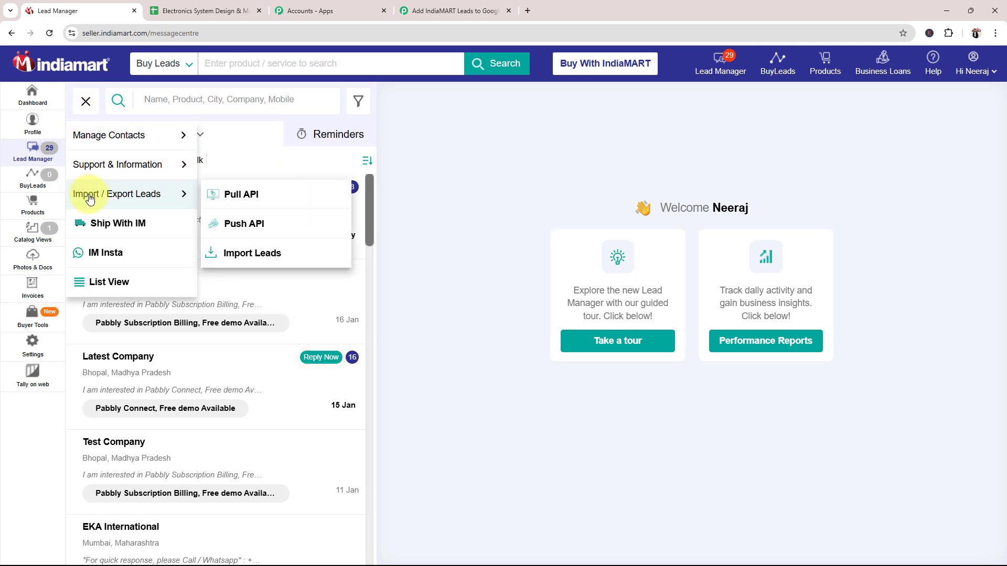
{"action": "left_click", "coordinate": [254, 226]}
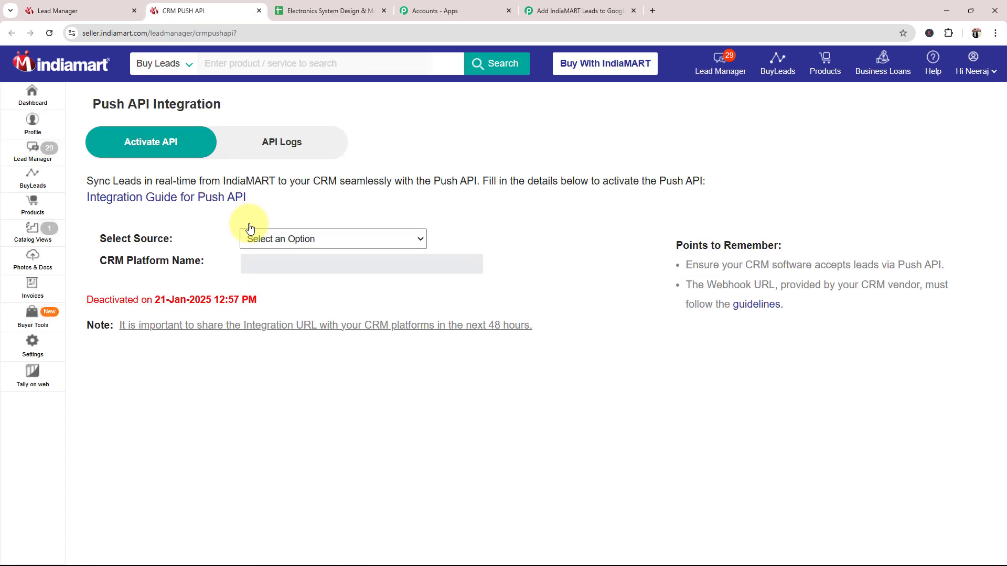
Step: Set the Push API source to Other and enter Pabbly Connect as the CRM platform name
{"action": "left_click", "coordinate": [272, 244]}
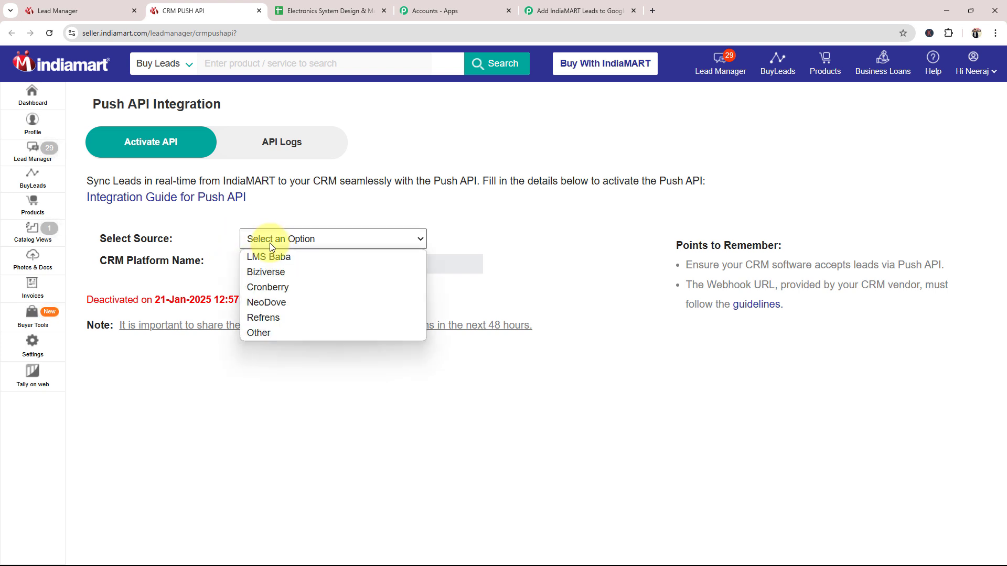
{"action": "left_click", "coordinate": [269, 333]}
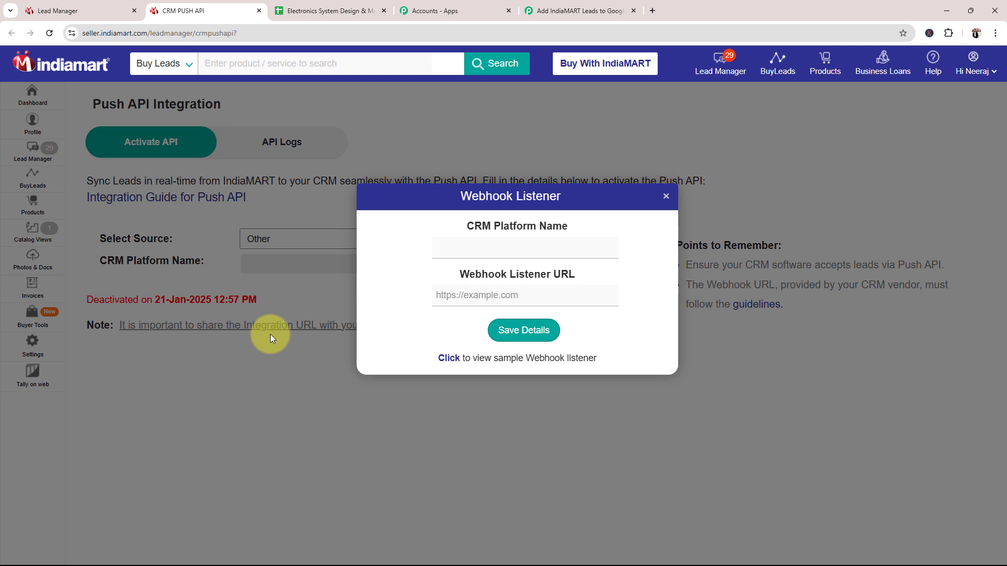
{"action": "left_click", "coordinate": [464, 258]}
{"action": "left_click", "coordinate": [504, 280]}
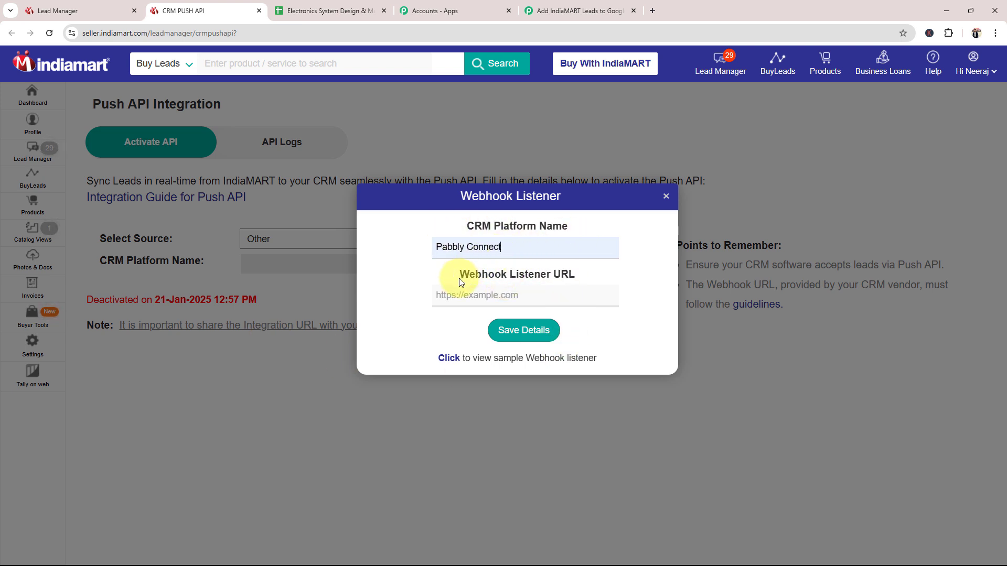
Step: Copy the webhook URL from the Pabbly Connect workflow, enter it as IndiaMART's webhook listener URL and save the details
{"action": "left_click", "coordinate": [446, 295]}
{"action": "left_click", "coordinate": [577, 10]}
{"action": "left_click", "coordinate": [791, 305]}
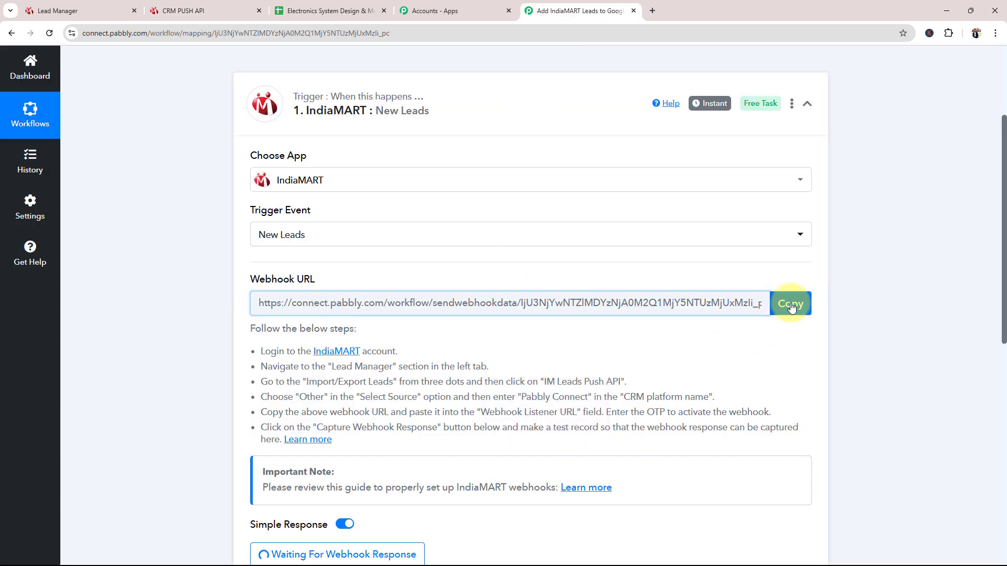
{"action": "left_click", "coordinate": [198, 10]}
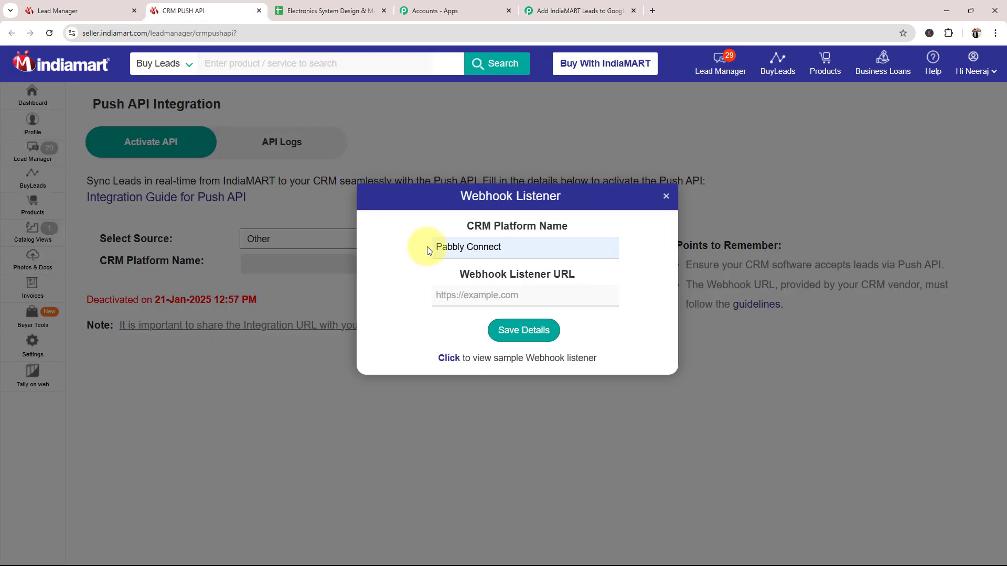
{"action": "key", "text": "ctrl+v"}
{"action": "left_click", "coordinate": [403, 292]}
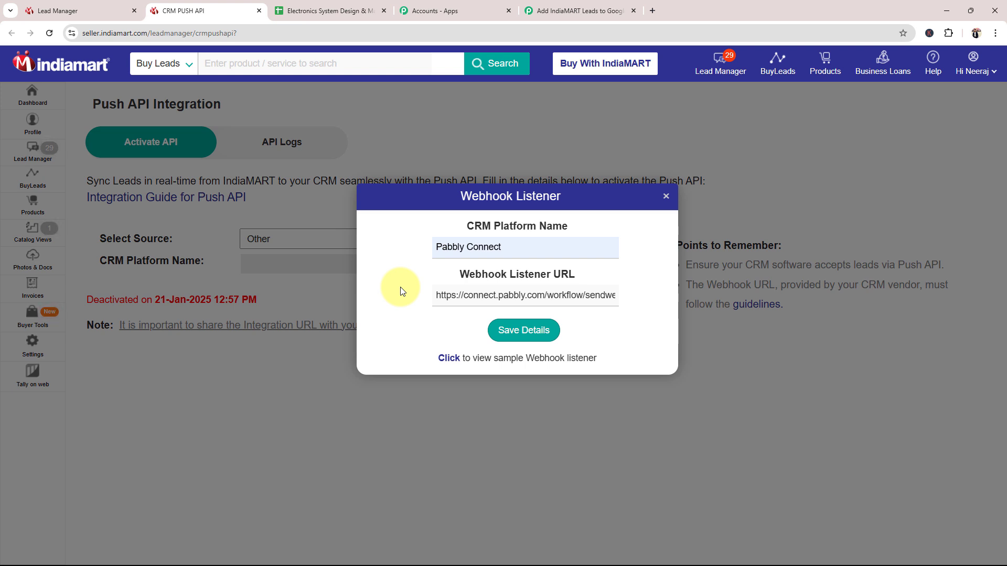
{"action": "left_click", "coordinate": [532, 334]}
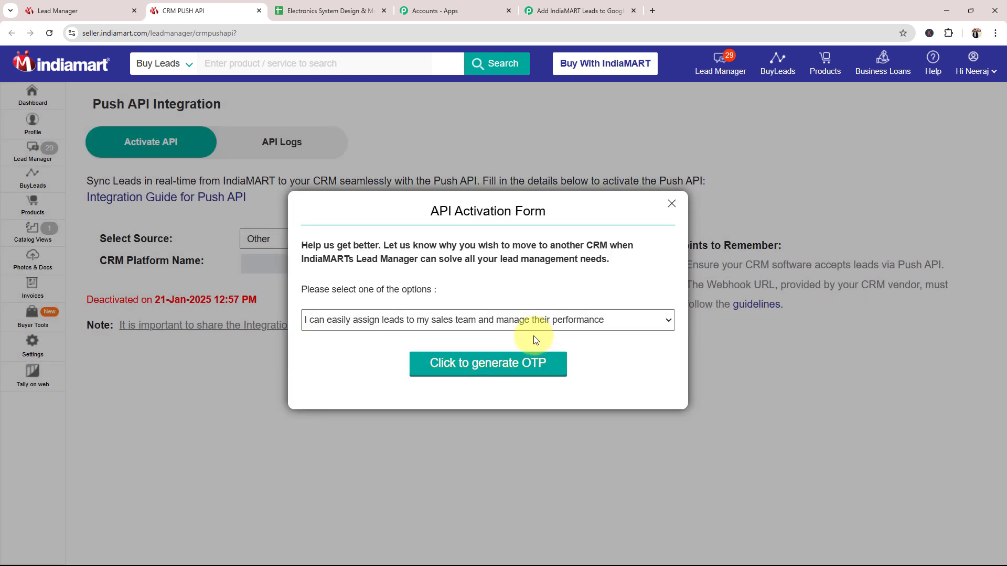
Step: Give "I feel that I can permanently save the leads from IndiaMART and view later" as the reason and submit the one-time password
{"action": "left_click", "coordinate": [504, 322]}
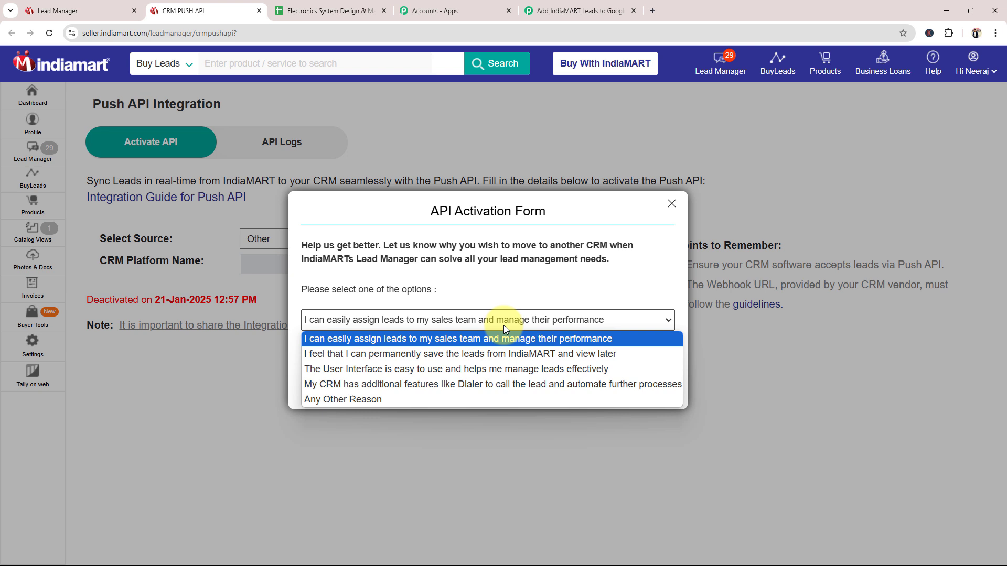
{"action": "left_click", "coordinate": [324, 355]}
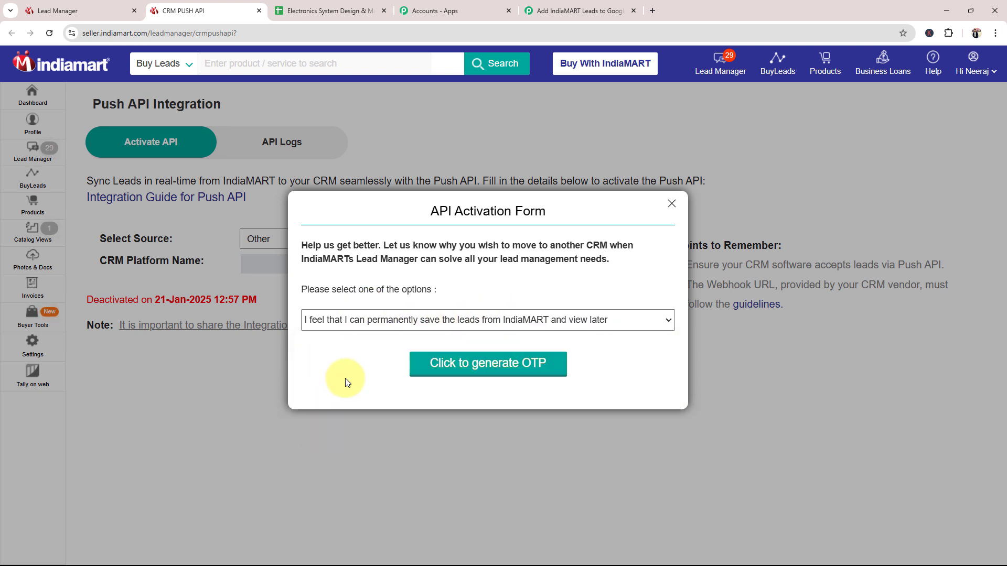
{"action": "left_click", "coordinate": [551, 370]}
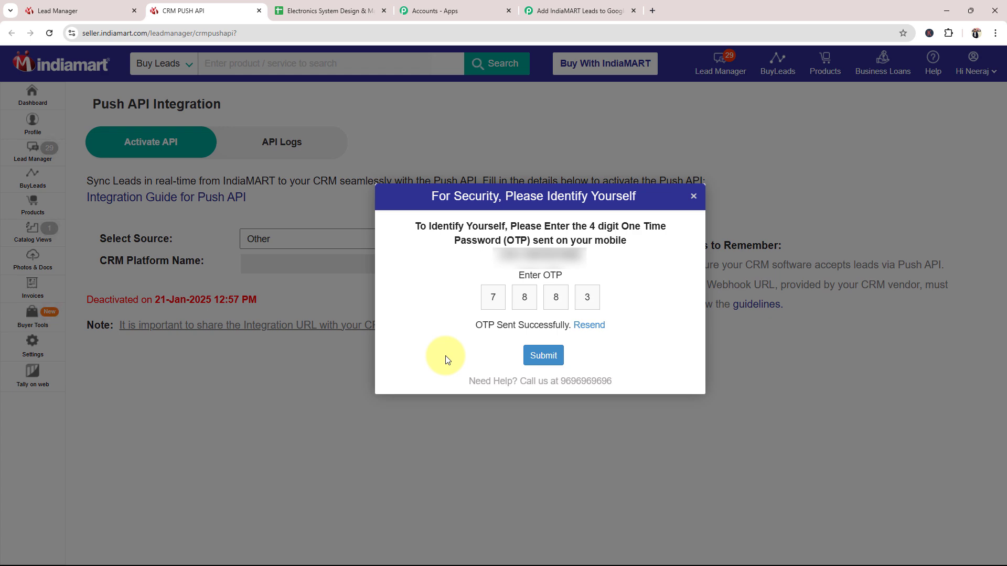
{"action": "left_click", "coordinate": [534, 355]}
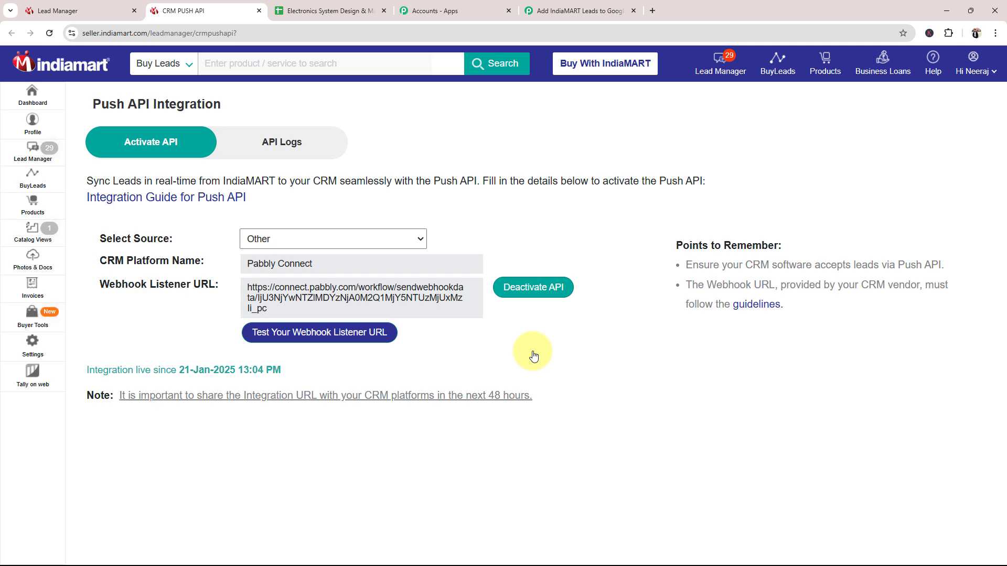
Step: Switch to the Pabbly Connect workflow and read the note on making a test submission for the webhook response
{"action": "left_click", "coordinate": [577, 11]}
{"action": "scroll", "coordinate": [319, 443], "scroll_direction": "down", "scroll_amount": 2}
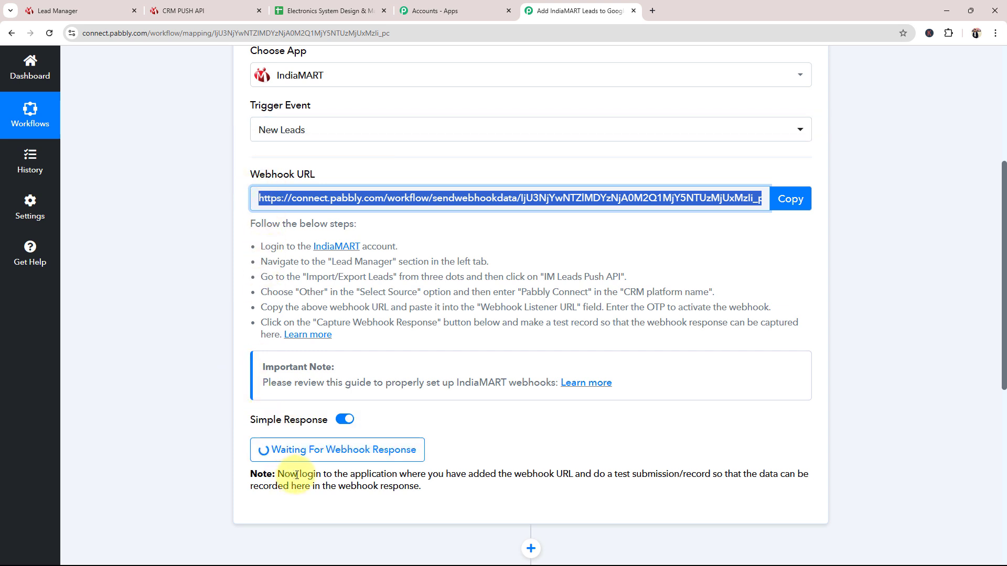
{"action": "left_click_drag", "start_coordinate": [298, 475], "coordinate": [426, 478]}
{"action": "left_click", "coordinate": [597, 464]}
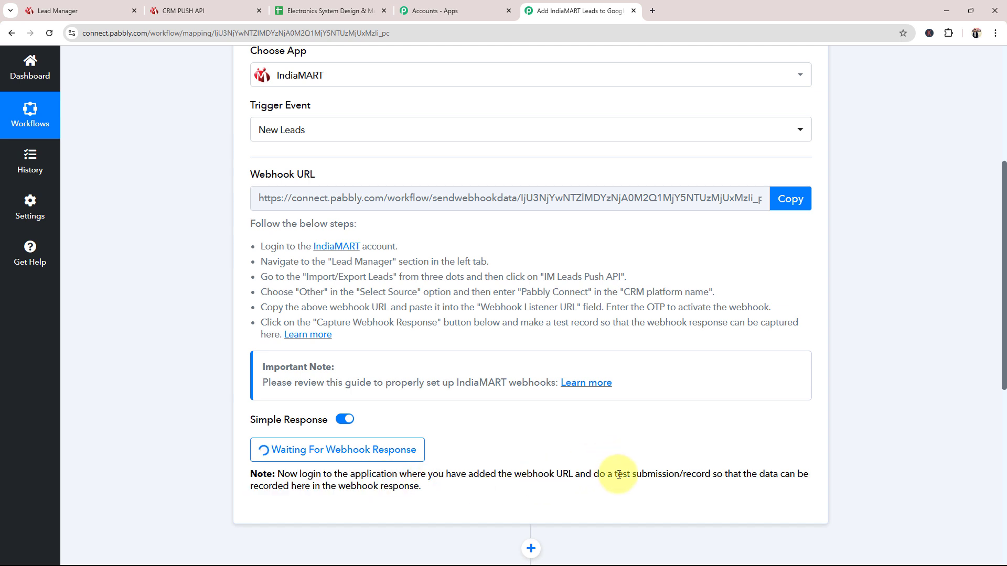
{"action": "left_click_drag", "start_coordinate": [612, 475], "coordinate": [710, 476]}
{"action": "left_click", "coordinate": [670, 434]}
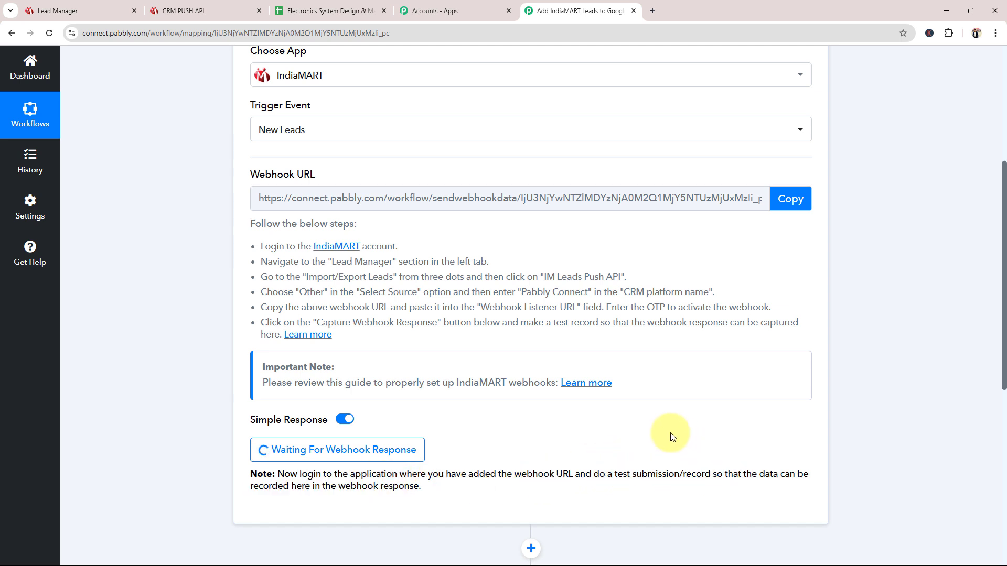
{"action": "scroll", "coordinate": [673, 437], "scroll_direction": "up", "scroll_amount": 1}
{"action": "scroll", "coordinate": [673, 437], "scroll_direction": "up", "scroll_amount": 1}
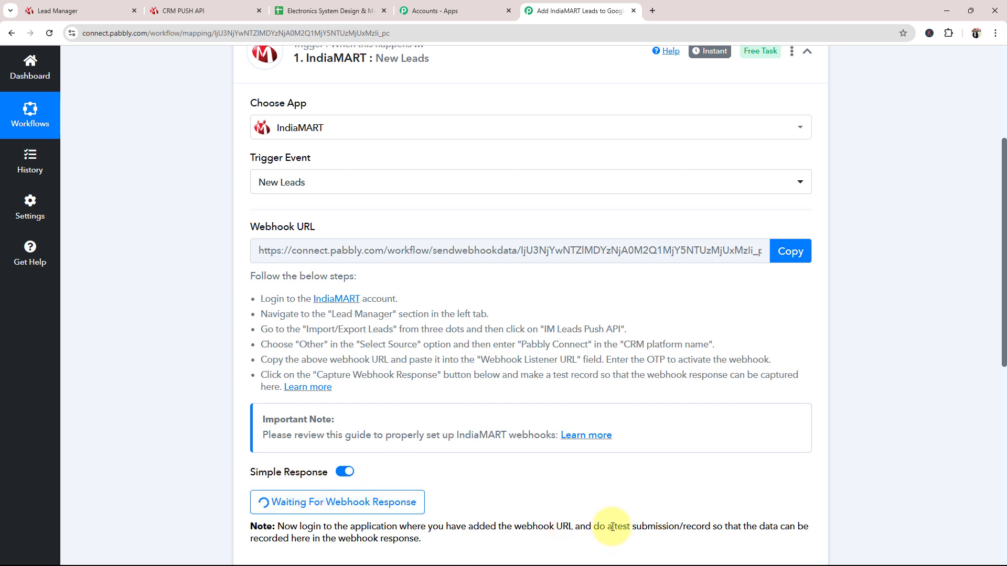
{"action": "left_click_drag", "start_coordinate": [612, 527], "coordinate": [671, 535]}
{"action": "left_click", "coordinate": [633, 481]}
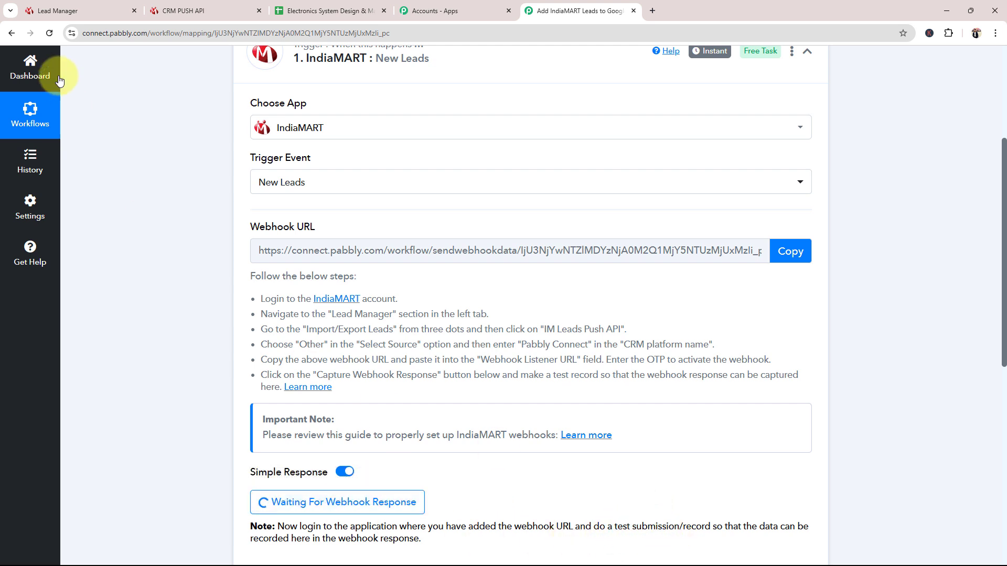
Step: Return to IndiaMART's Push API page and send the sample lead to the webhook listener URL as a test
{"action": "left_click", "coordinate": [149, 7]}
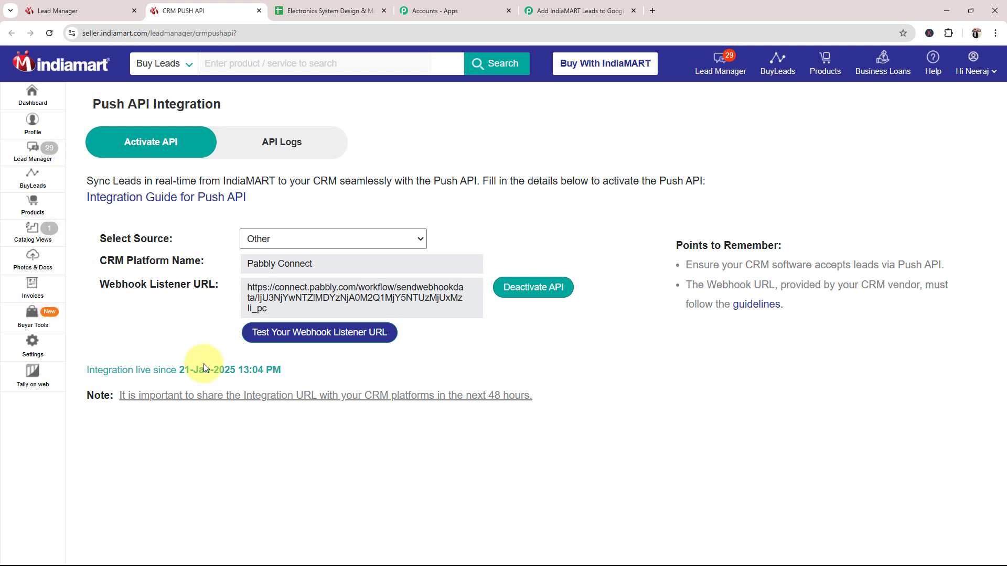
{"action": "left_click", "coordinate": [530, 11]}
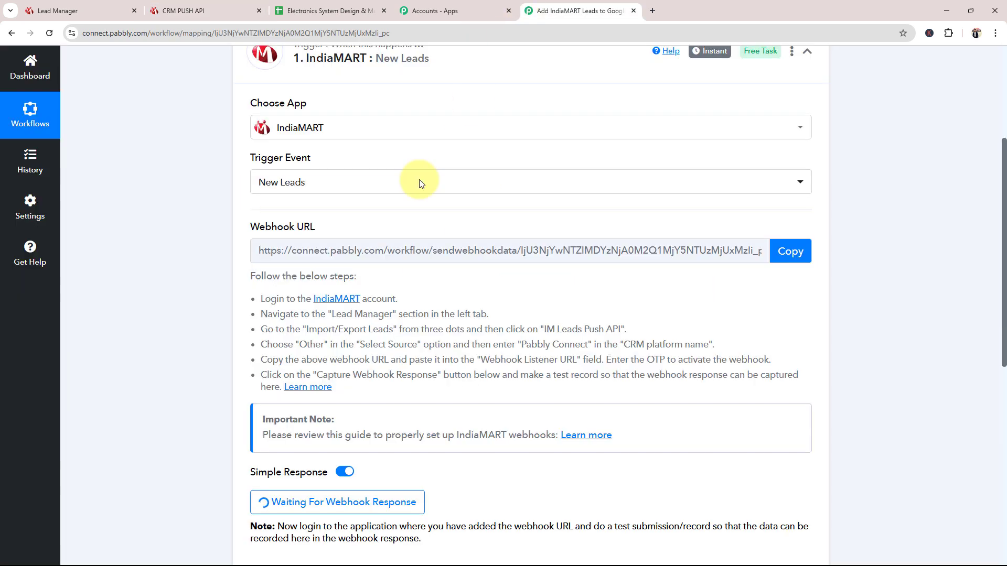
{"action": "left_click", "coordinate": [151, 5]}
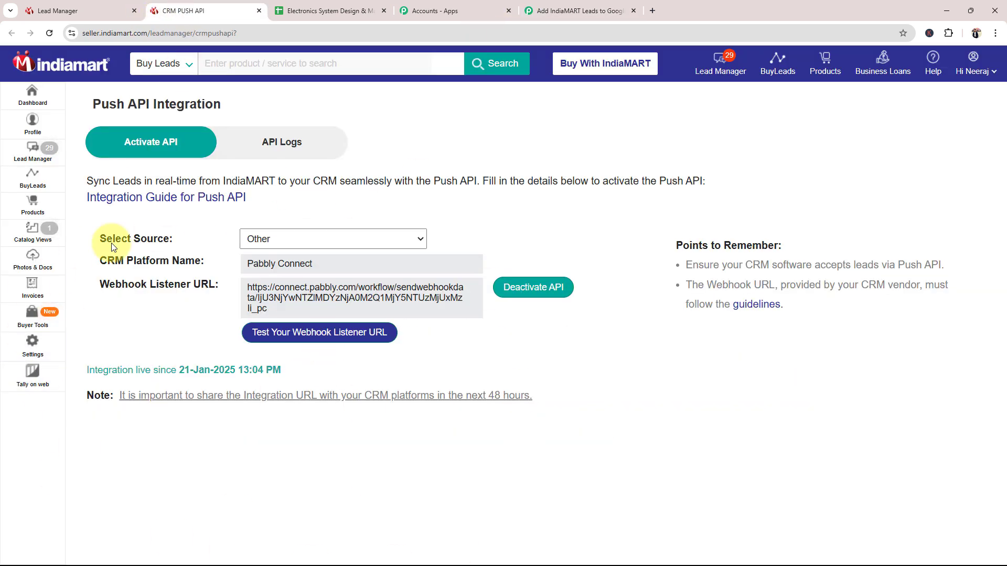
{"action": "left_click", "coordinate": [264, 334]}
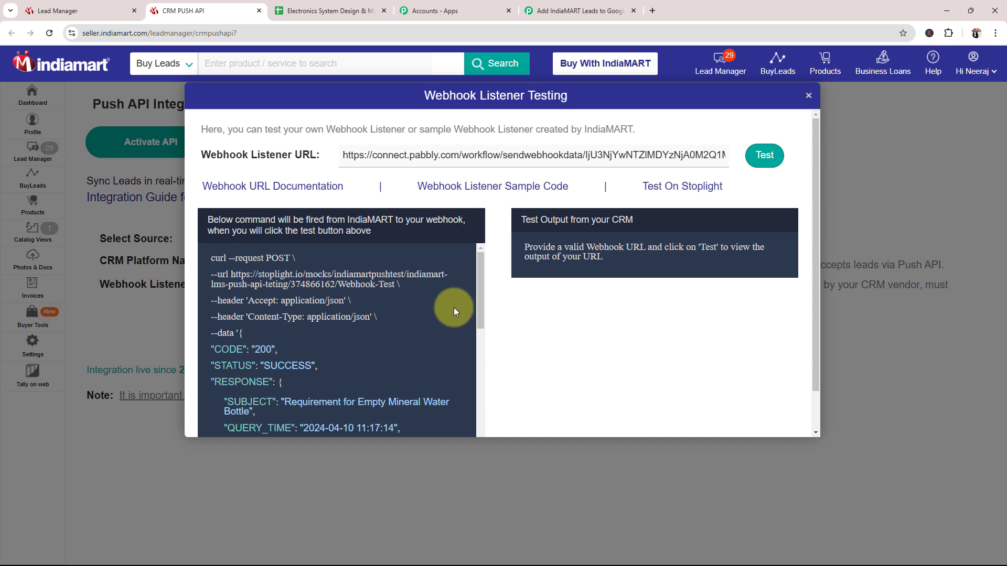
{"action": "left_click_drag", "start_coordinate": [480, 288], "coordinate": [482, 309]}
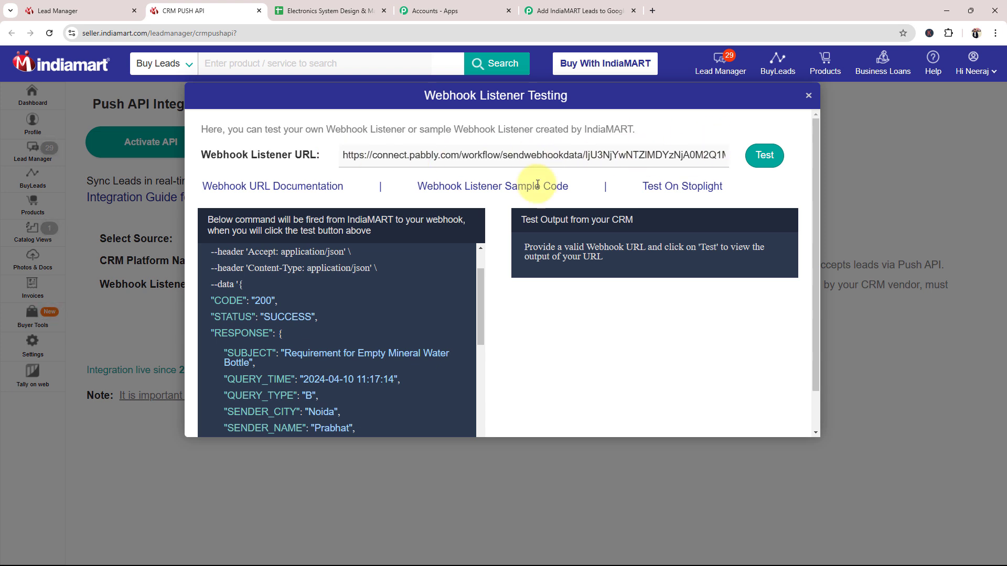
{"action": "left_click", "coordinate": [766, 155]}
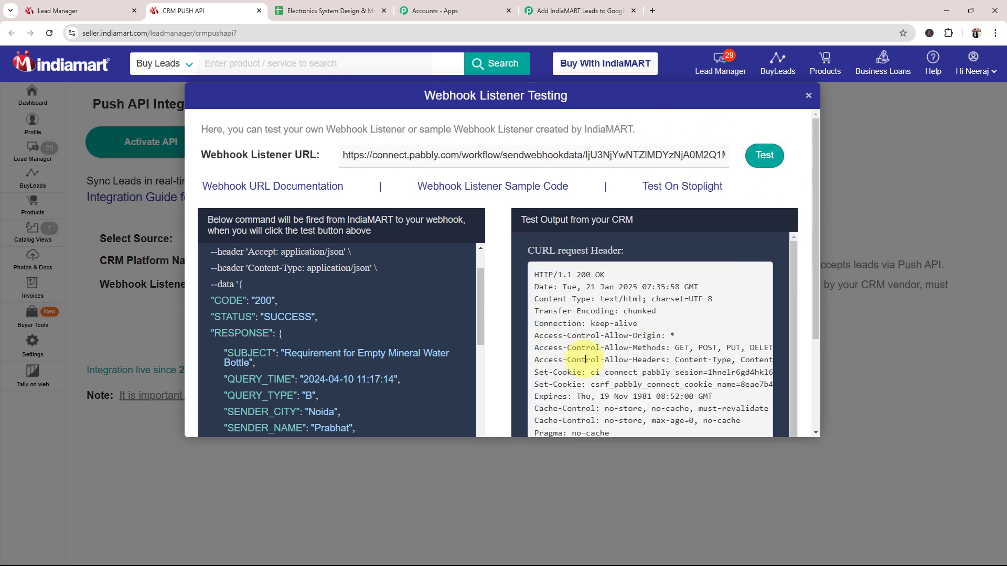
Step: Examine the test output from the CRM and the sample lead data in the webhook command
{"action": "left_click_drag", "start_coordinate": [551, 275], "coordinate": [637, 367]}
{"action": "left_click", "coordinate": [693, 328]}
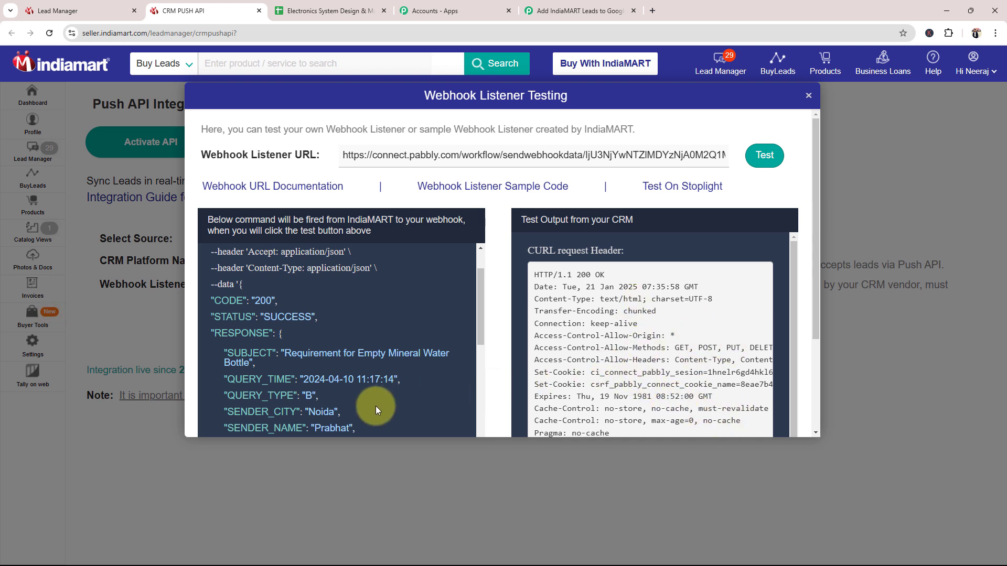
{"action": "left_click_drag", "start_coordinate": [356, 428], "coordinate": [212, 251]}
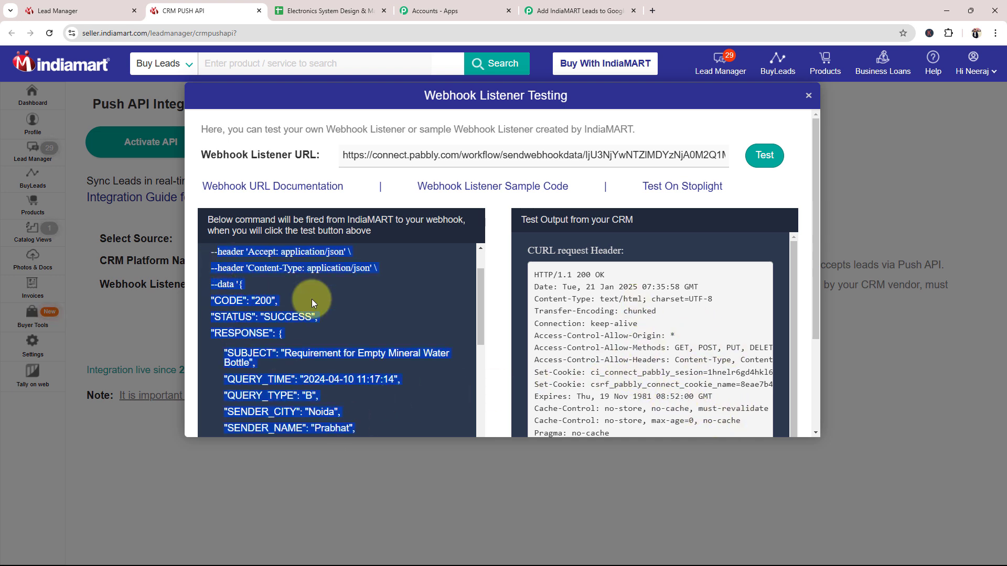
{"action": "left_click", "coordinate": [375, 294]}
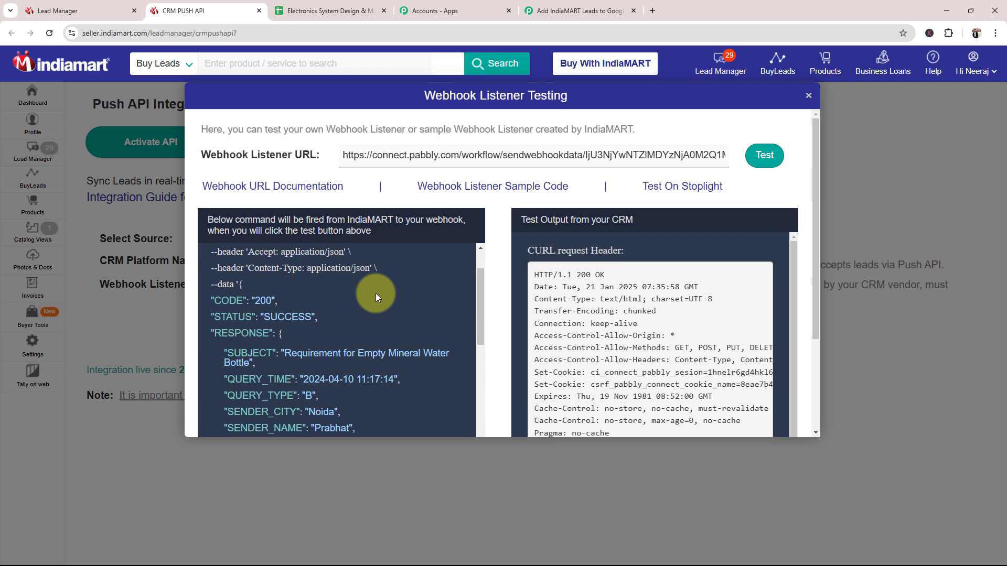
Step: Examine the response captured by the Pabbly Connect trigger, including its status and subject, and check IndiaMART's tested listener URL
{"action": "left_click", "coordinate": [580, 10]}
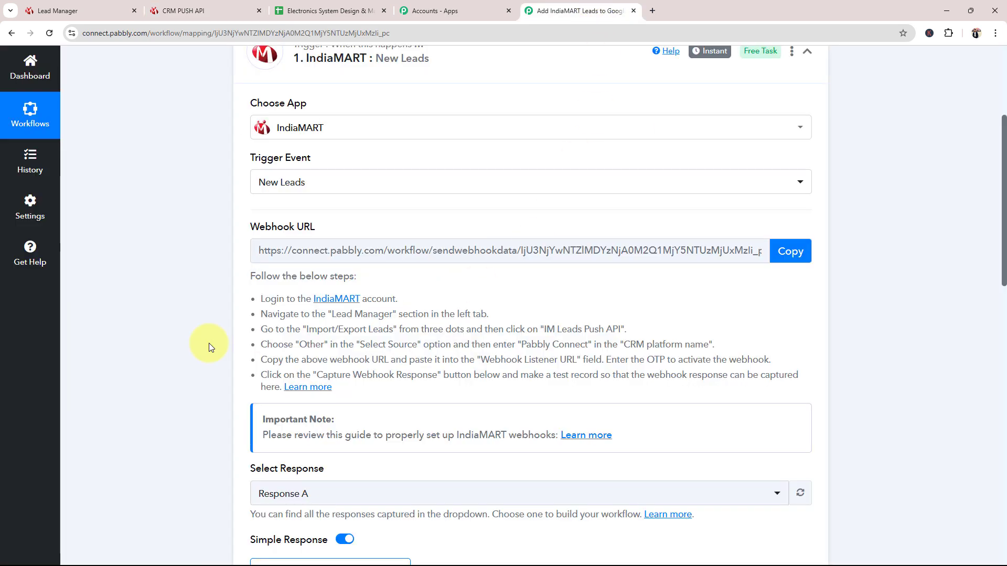
{"action": "scroll", "coordinate": [166, 363], "scroll_direction": "down", "scroll_amount": 9}
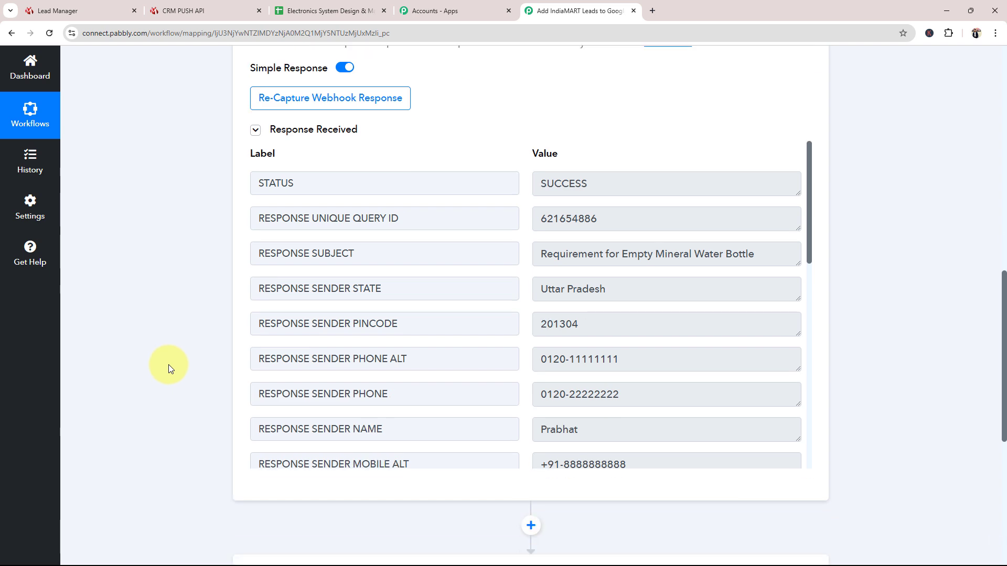
{"action": "left_click", "coordinate": [183, 11]}
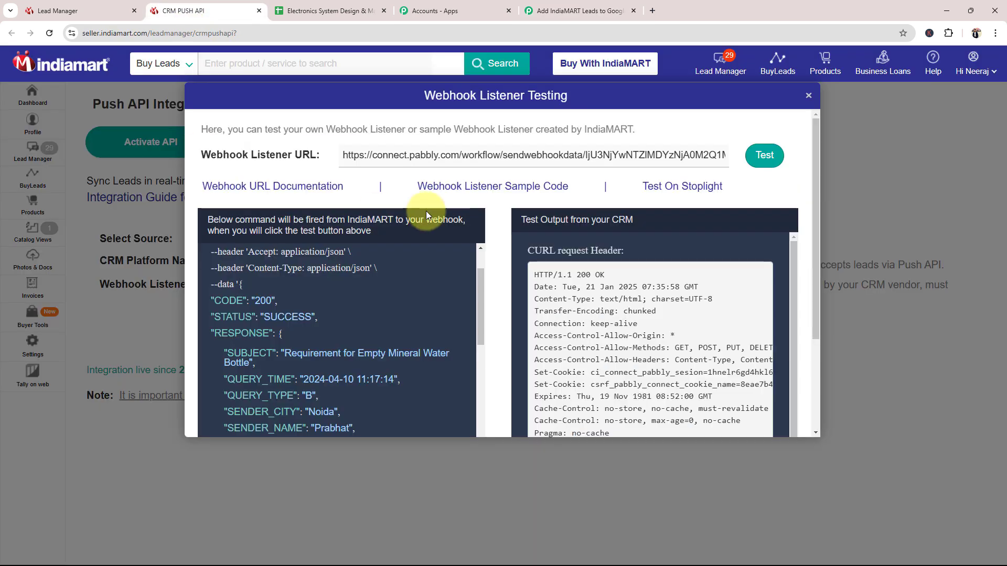
{"action": "left_click_drag", "start_coordinate": [387, 154], "coordinate": [585, 154]}
{"action": "left_click", "coordinate": [579, 10]}
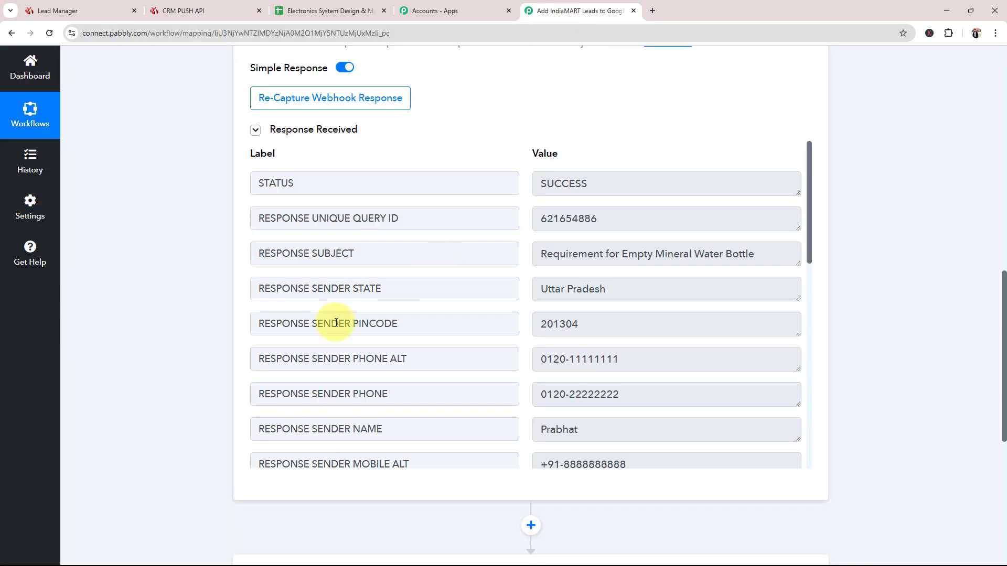
{"action": "left_click_drag", "start_coordinate": [708, 187], "coordinate": [527, 182]}
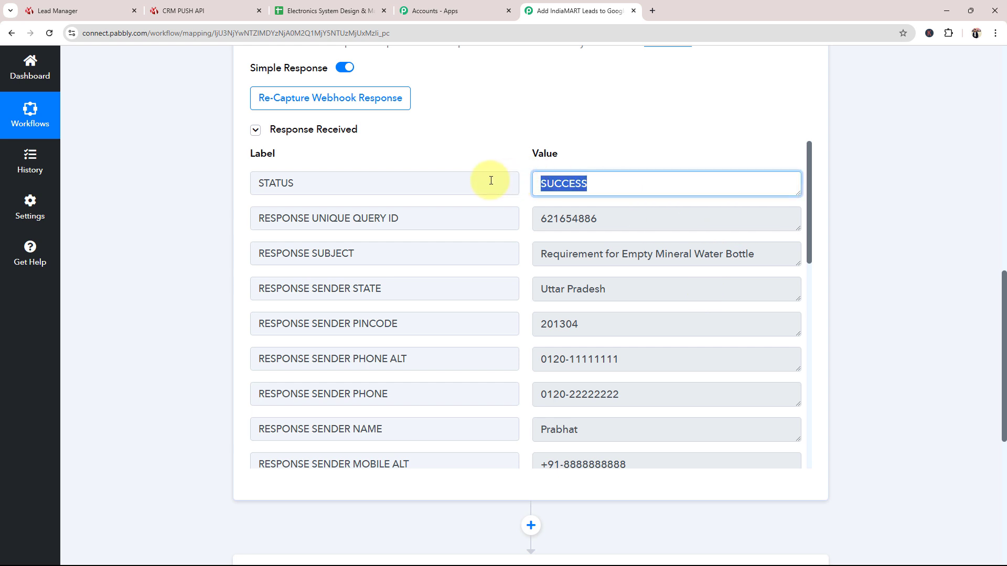
{"action": "left_click_drag", "start_coordinate": [535, 260], "coordinate": [754, 251]}
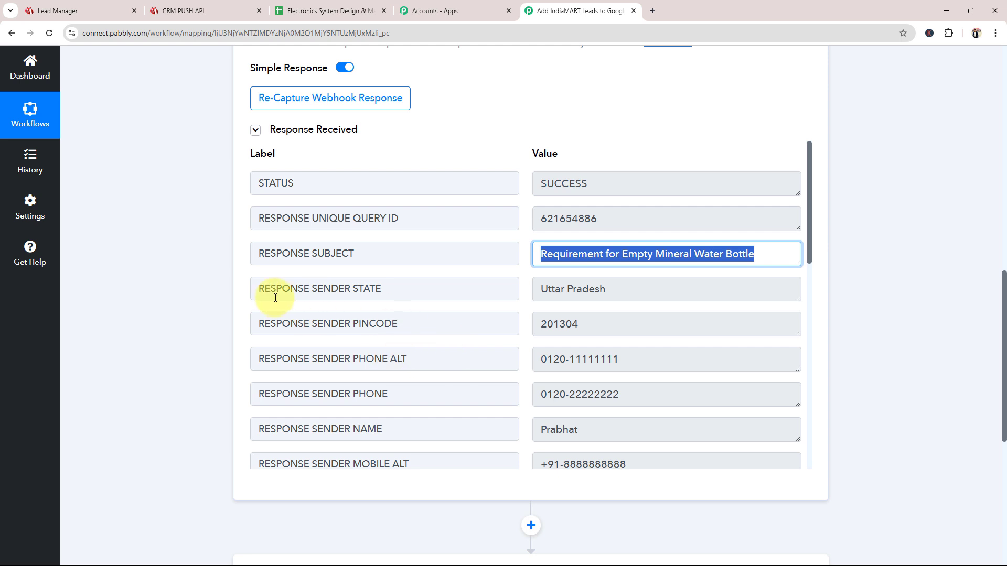
Step: Examine the captured lead's sender state, pincode, phone, name, address, query message and MCAT name in the webhook response
{"action": "left_click_drag", "start_coordinate": [697, 289], "coordinate": [411, 294]}
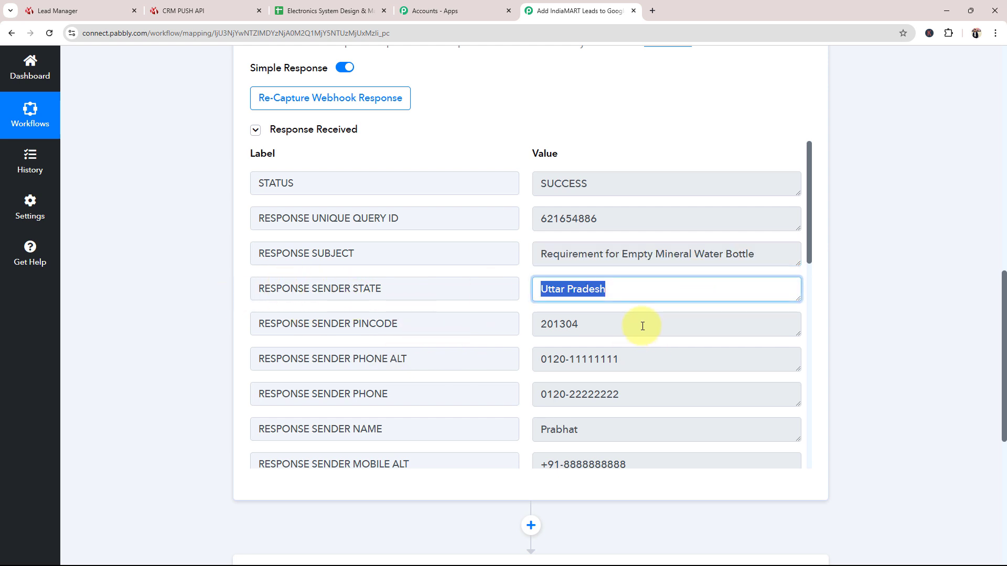
{"action": "left_click_drag", "start_coordinate": [643, 326], "coordinate": [488, 334]}
{"action": "left_click_drag", "start_coordinate": [672, 353], "coordinate": [504, 357]}
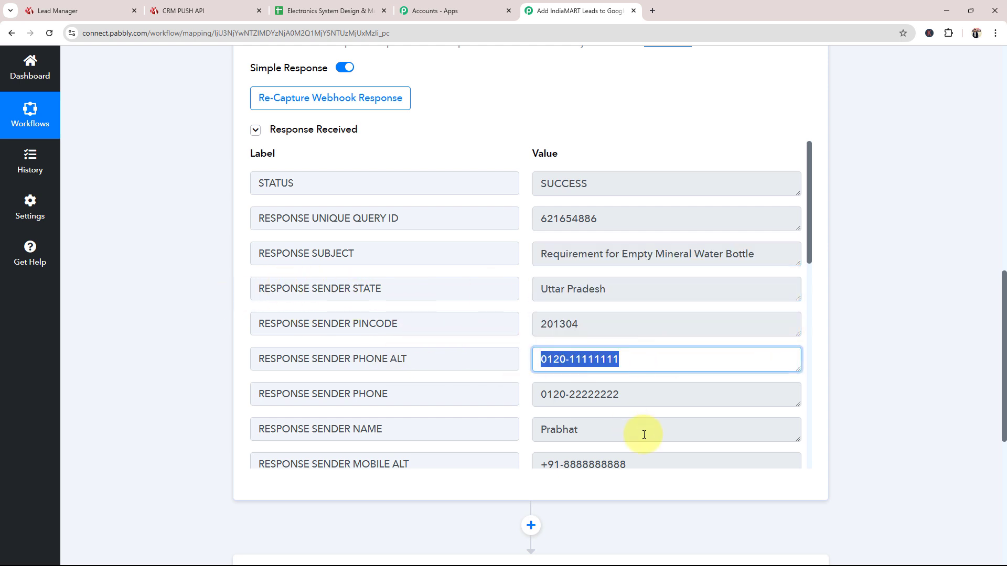
{"action": "left_click_drag", "start_coordinate": [644, 434], "coordinate": [427, 444]}
{"action": "left_click_drag", "start_coordinate": [810, 202], "coordinate": [807, 418]}
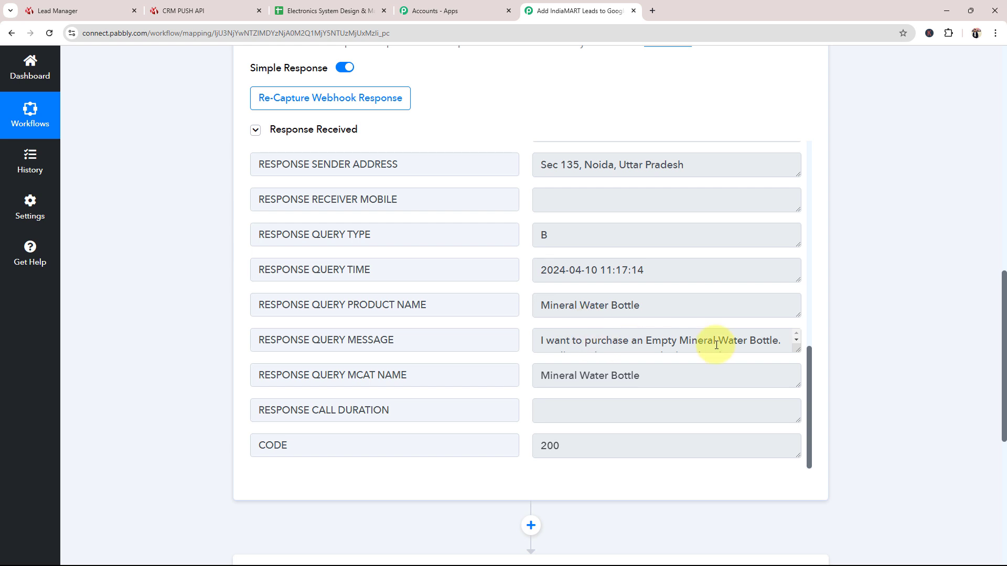
{"action": "left_click", "coordinate": [787, 350]}
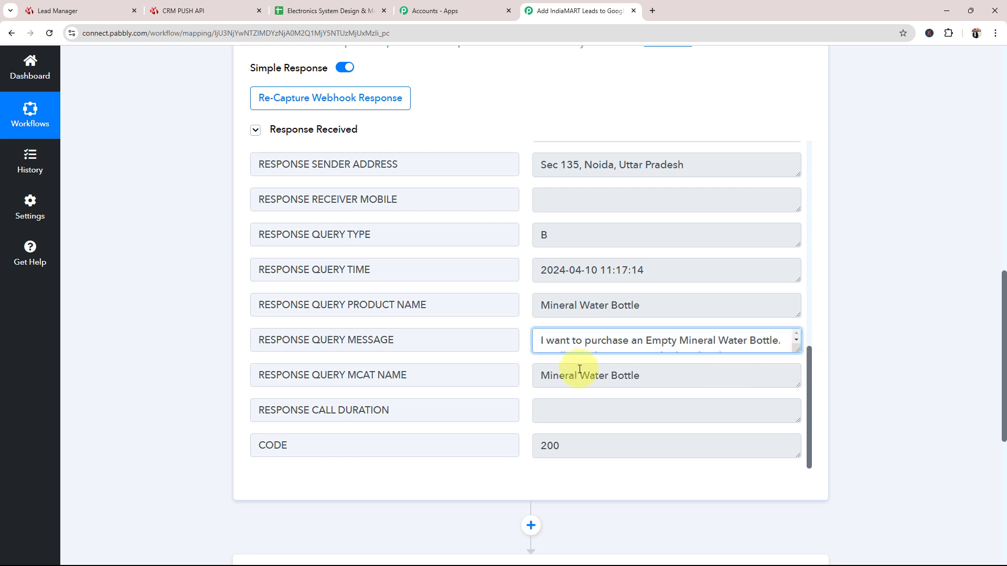
{"action": "left_click_drag", "start_coordinate": [667, 371], "coordinate": [544, 376]}
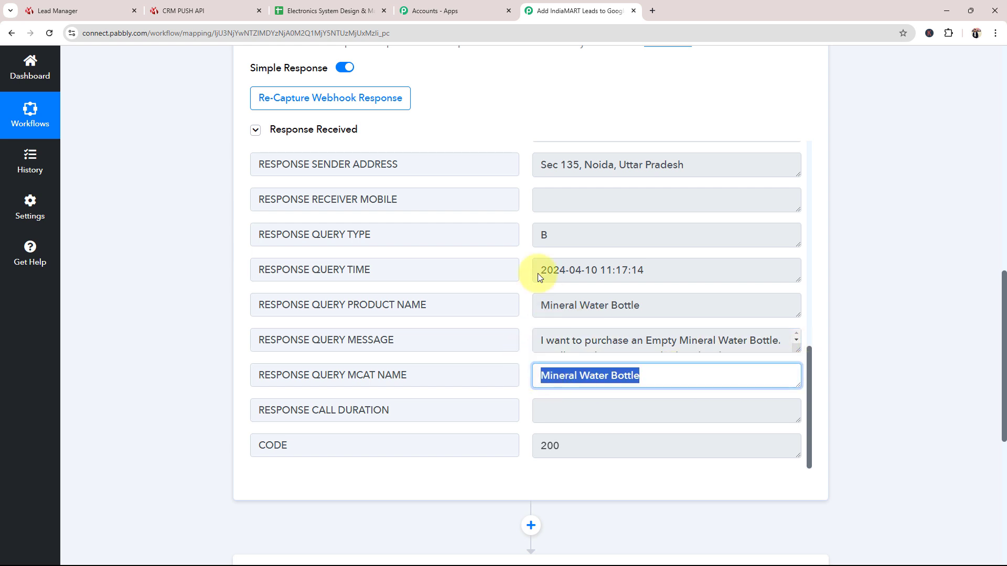
{"action": "left_click_drag", "start_coordinate": [685, 164], "coordinate": [561, 167]}
{"action": "left_click", "coordinate": [178, 316]}
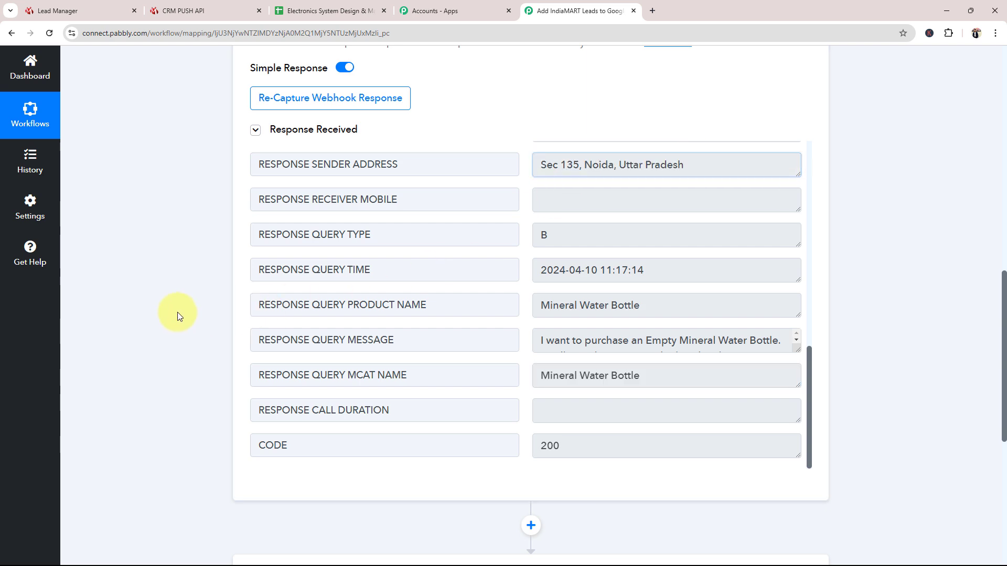
Step: Look over the IndiaMART New Leads trigger setup and collapse that step
{"action": "left_click_drag", "start_coordinate": [1004, 402], "coordinate": [1005, 140]}
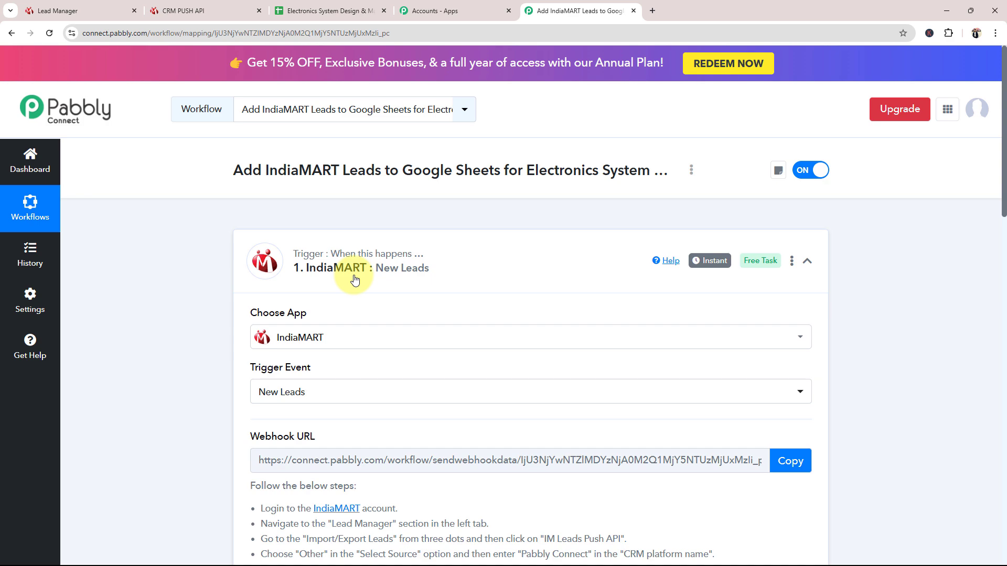
{"action": "scroll", "coordinate": [354, 280], "scroll_direction": "down", "scroll_amount": 10}
{"action": "scroll", "coordinate": [414, 336], "scroll_direction": "up", "scroll_amount": 8}
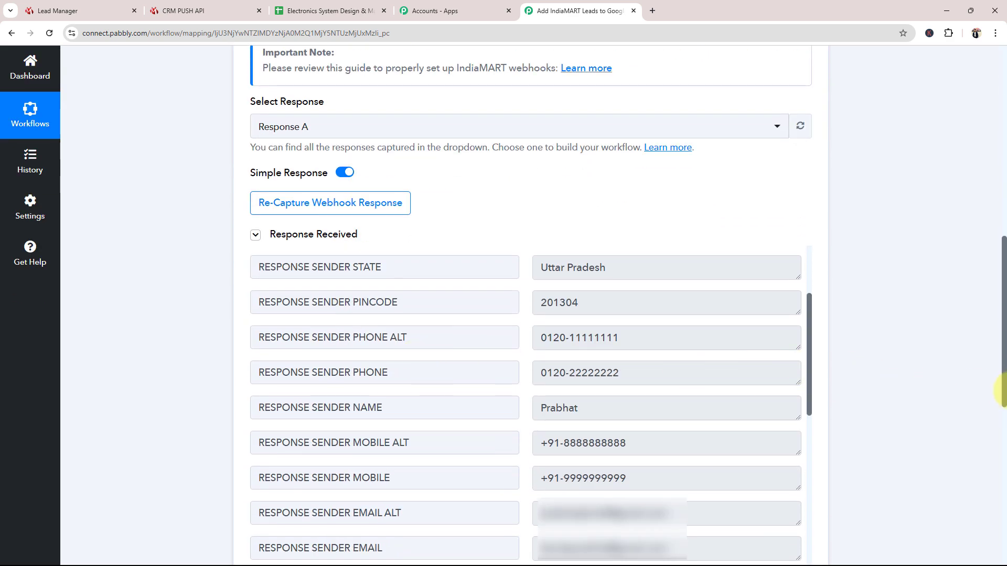
{"action": "scroll", "coordinate": [997, 380], "scroll_direction": "up", "scroll_amount": 10}
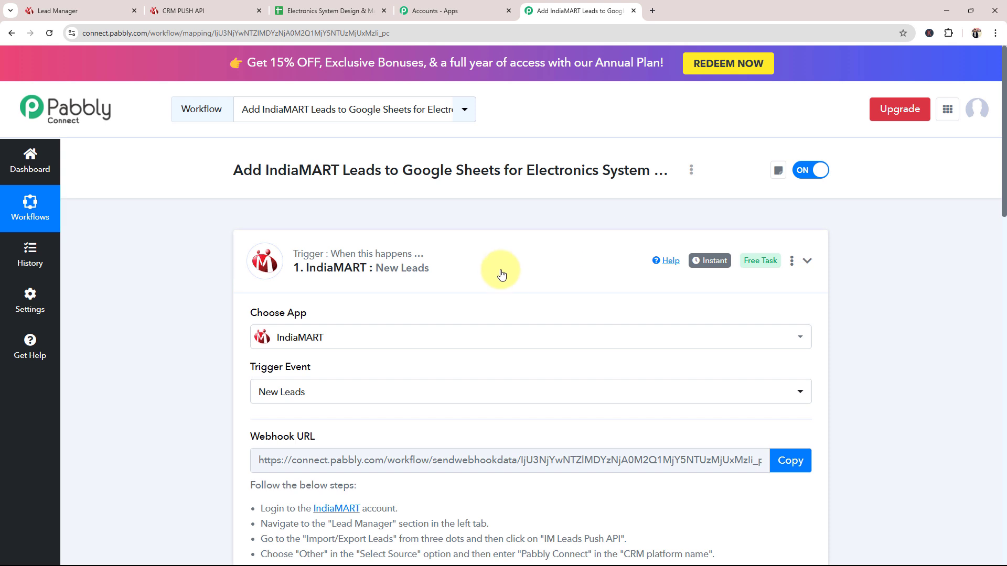
{"action": "left_click", "coordinate": [502, 274]}
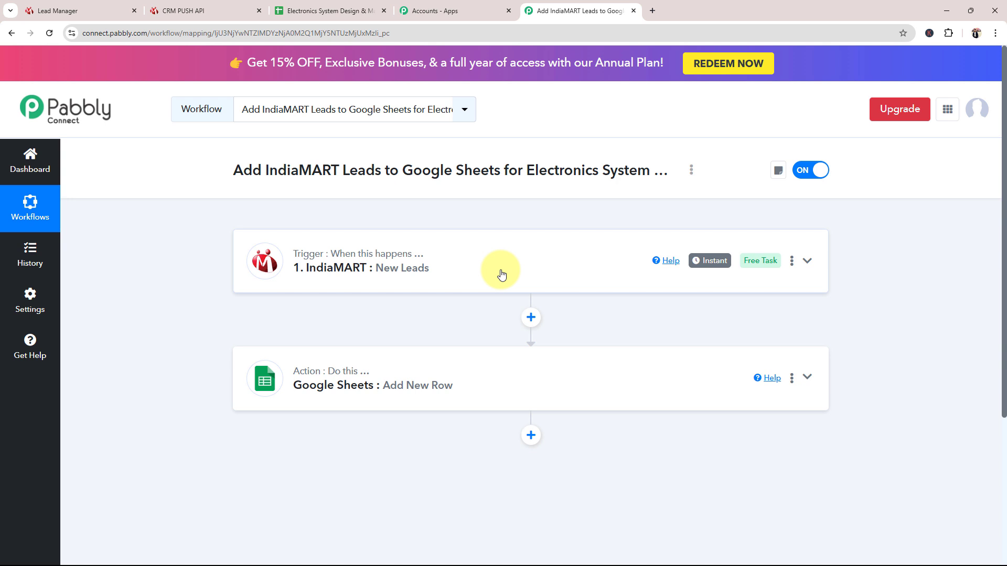
Step: Connect the Google Sheets Add New Row action using the existing connection Google Sheets #166
{"action": "left_click", "coordinate": [439, 377]}
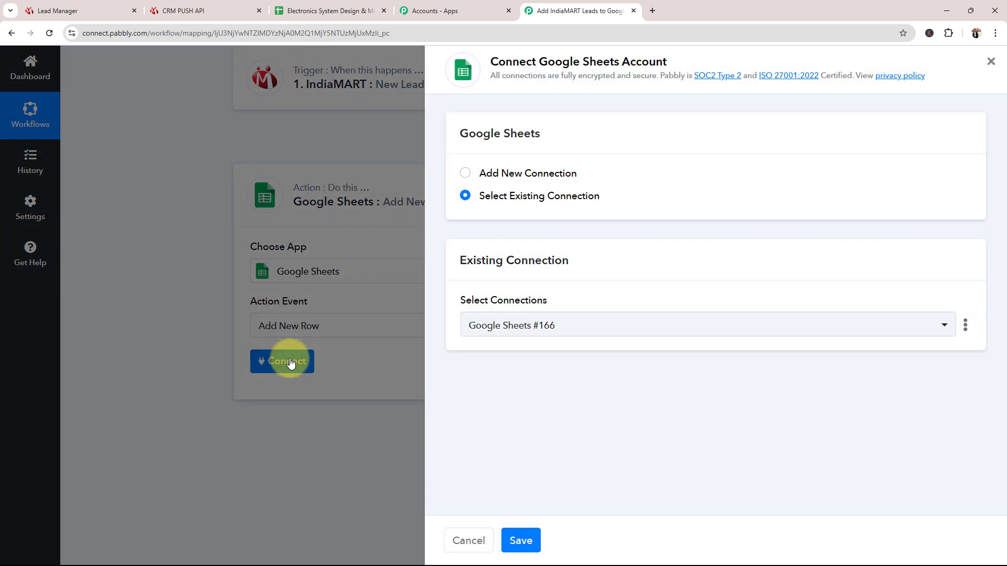
{"action": "left_click", "coordinate": [465, 175]}
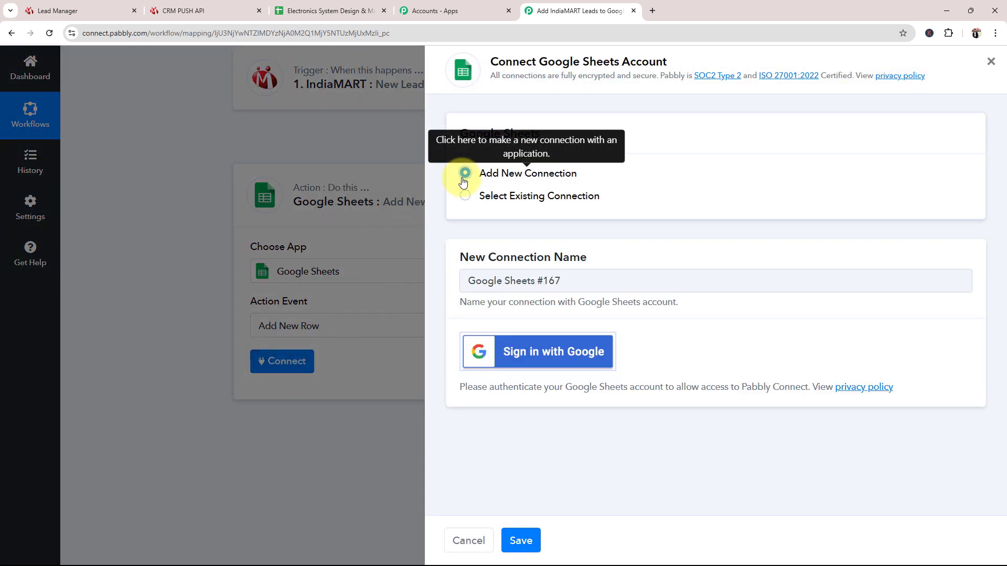
{"action": "left_click", "coordinate": [482, 352]}
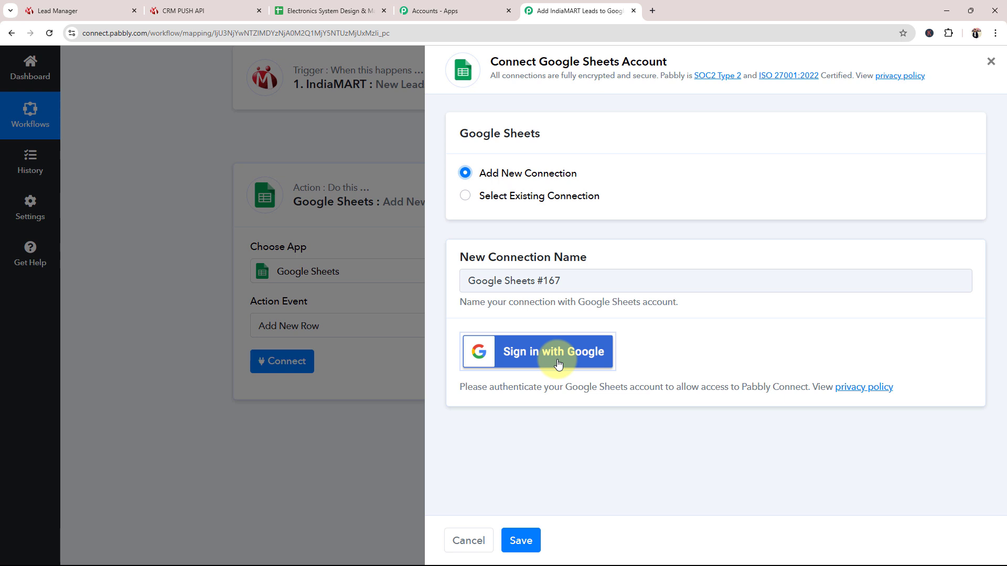
{"action": "left_click", "coordinate": [466, 196]}
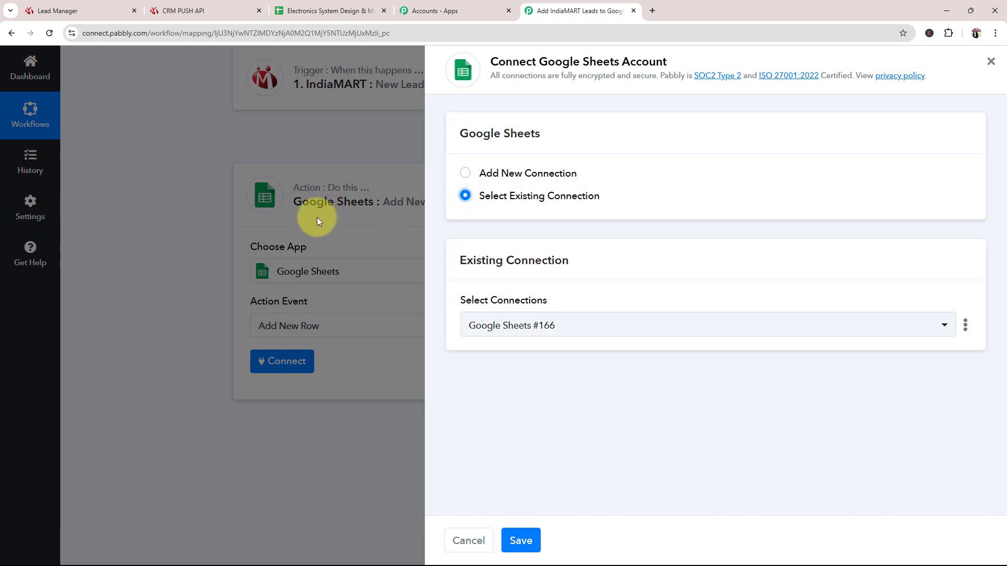
{"action": "left_click", "coordinate": [520, 540]}
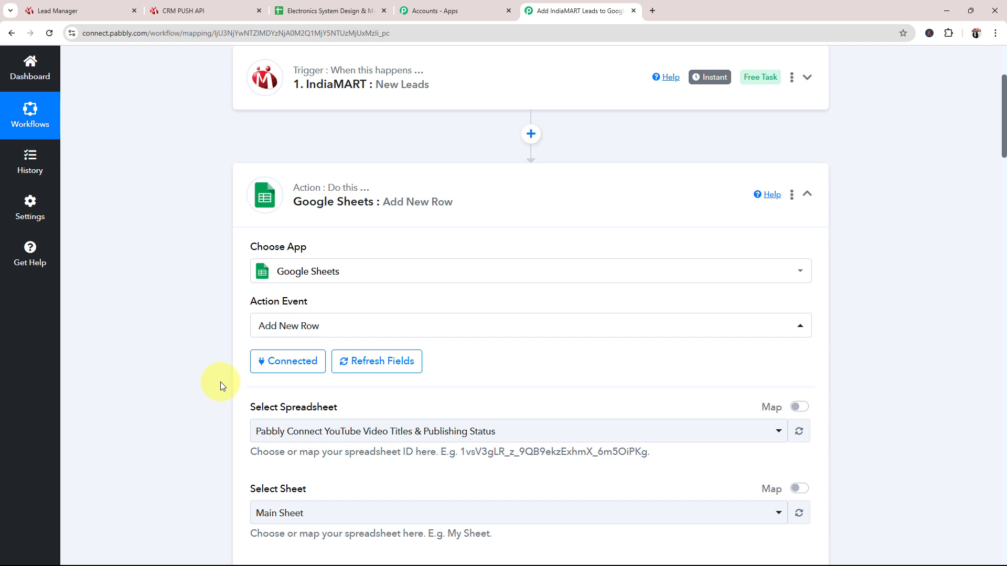
Step: Check the title of the open leads spreadsheet and select "Electronics System Design & Manufacturing IndiaMART Leads" as the action's spreadsheet
{"action": "scroll", "coordinate": [220, 382], "scroll_direction": "down", "scroll_amount": 3}
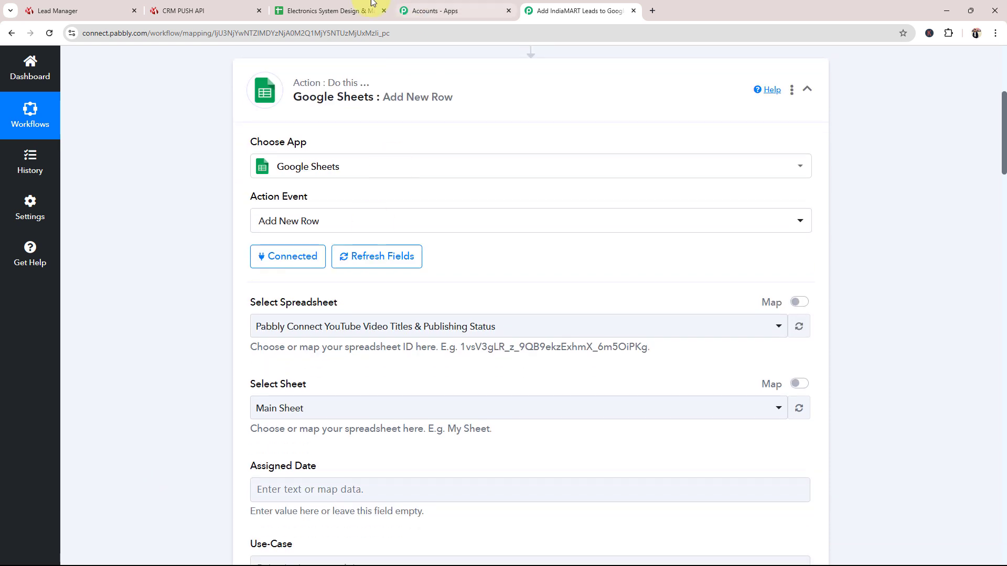
{"action": "left_click", "coordinate": [325, 10]}
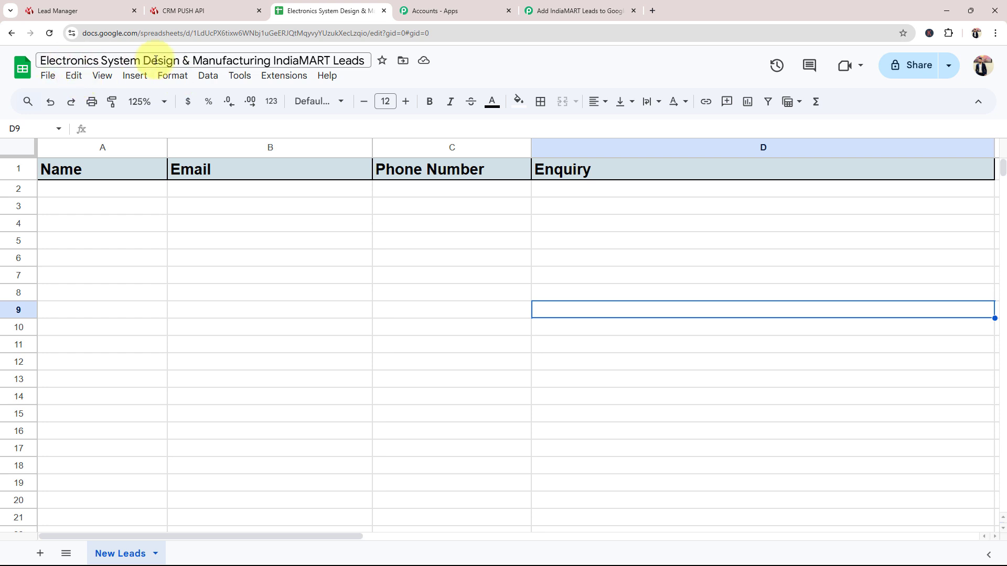
{"action": "left_click", "coordinate": [577, 11]}
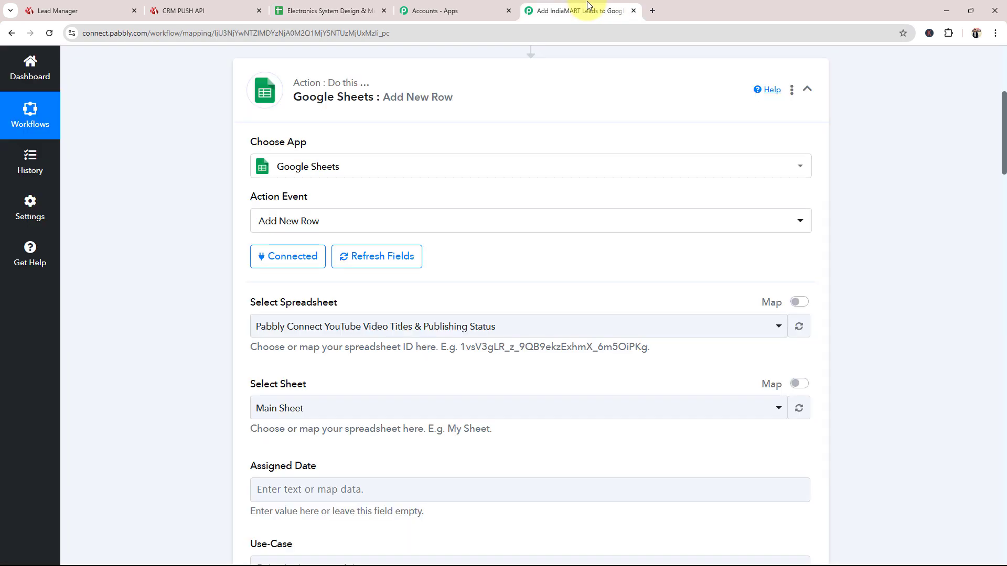
{"action": "left_click", "coordinate": [289, 329]}
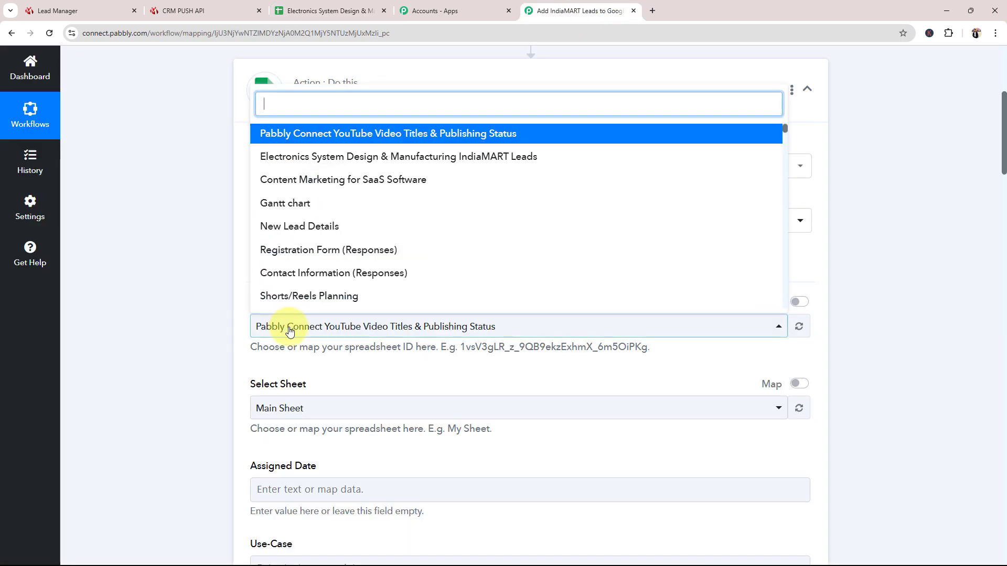
{"action": "left_click", "coordinate": [290, 157]}
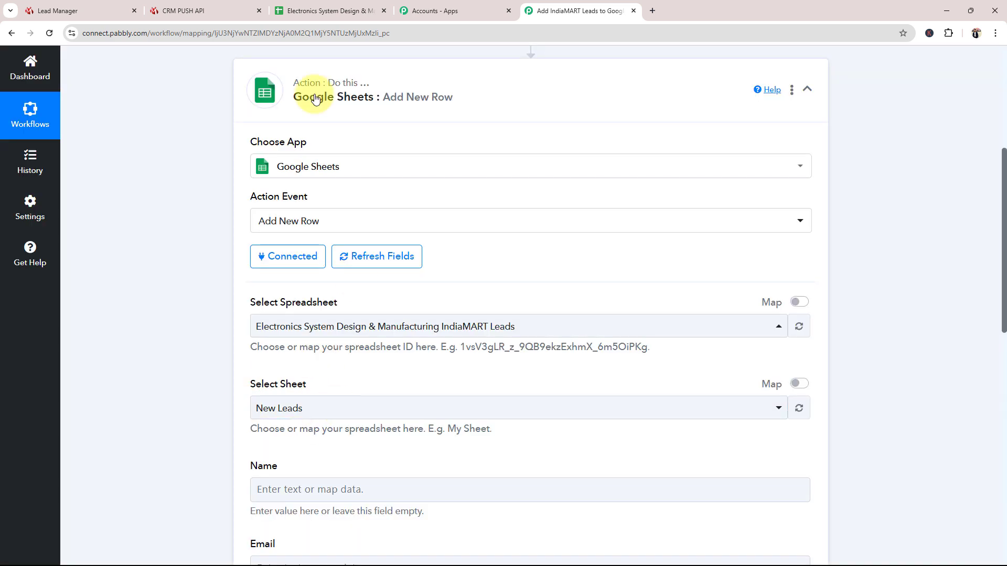
Step: Check the sheet name in the leads spreadsheet and select New Leads as the action's target sheet
{"action": "left_click", "coordinate": [294, 10]}
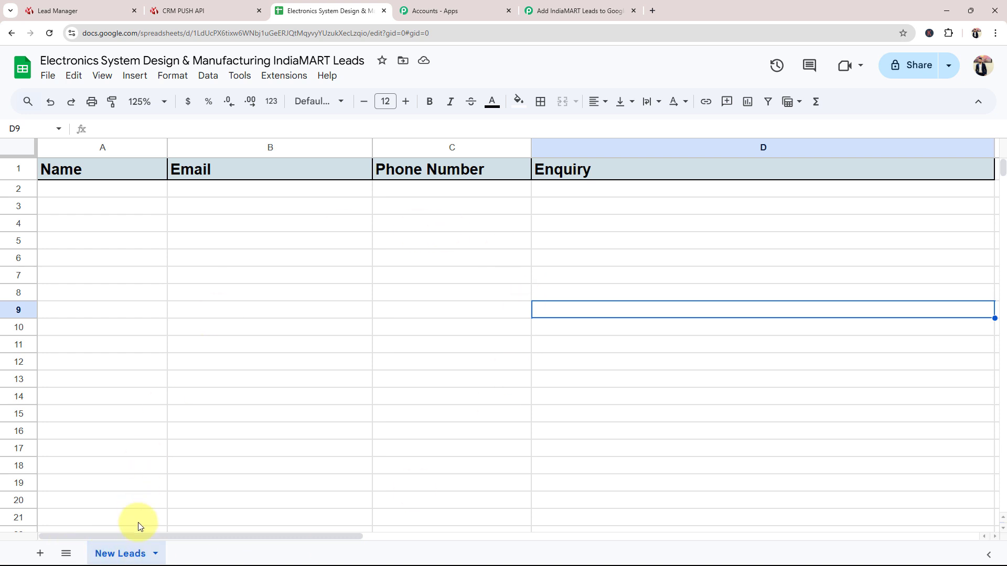
{"action": "left_click", "coordinate": [539, 9]}
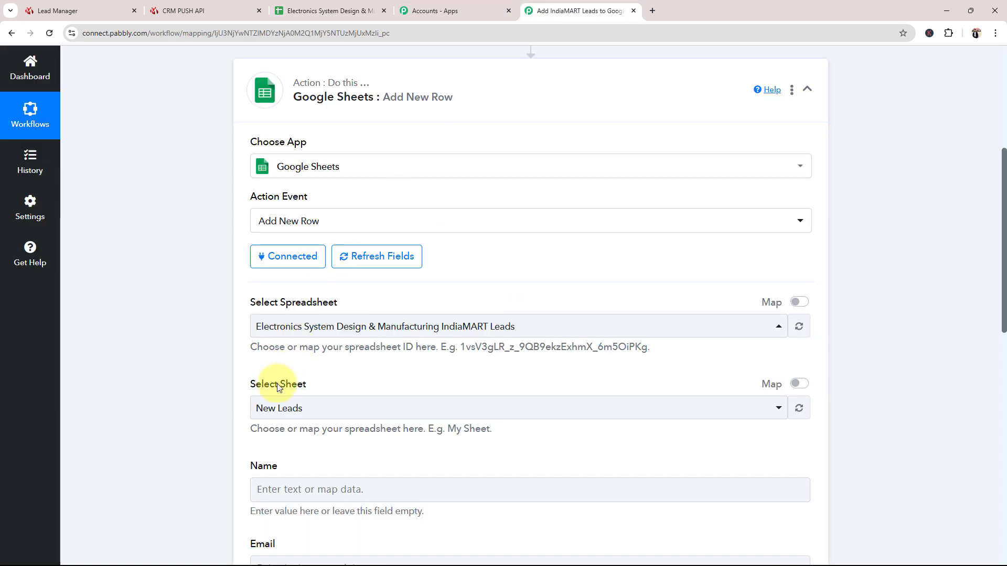
{"action": "left_click", "coordinate": [265, 408]}
{"action": "left_click", "coordinate": [284, 472]}
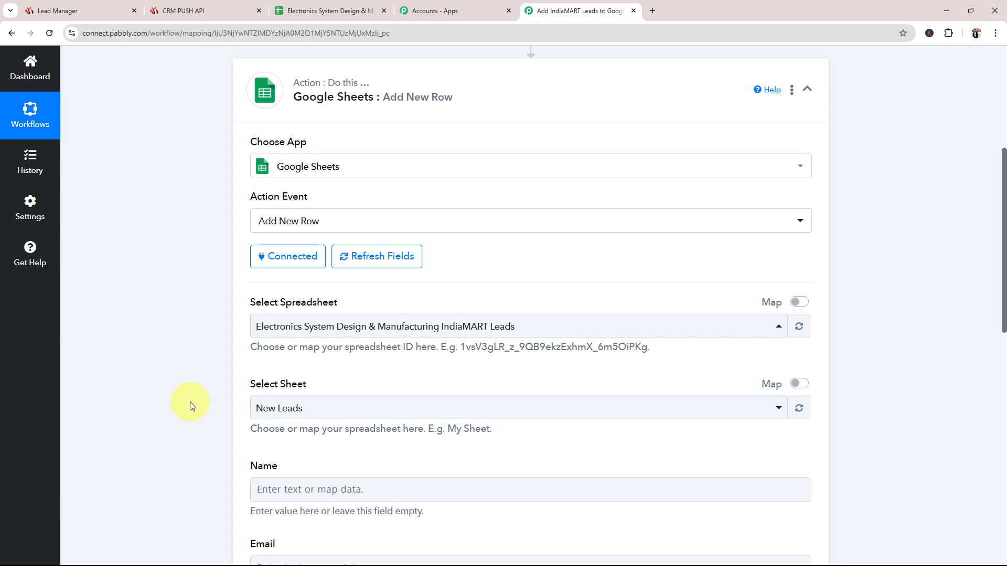
Step: Compare the action's fields with the spreadsheet columns and map Name to the IndiaMART trigger's RESPONSE SENDER NAME
{"action": "scroll", "coordinate": [189, 402], "scroll_direction": "down", "scroll_amount": 5}
{"action": "scroll", "coordinate": [190, 401], "scroll_direction": "down", "scroll_amount": 2}
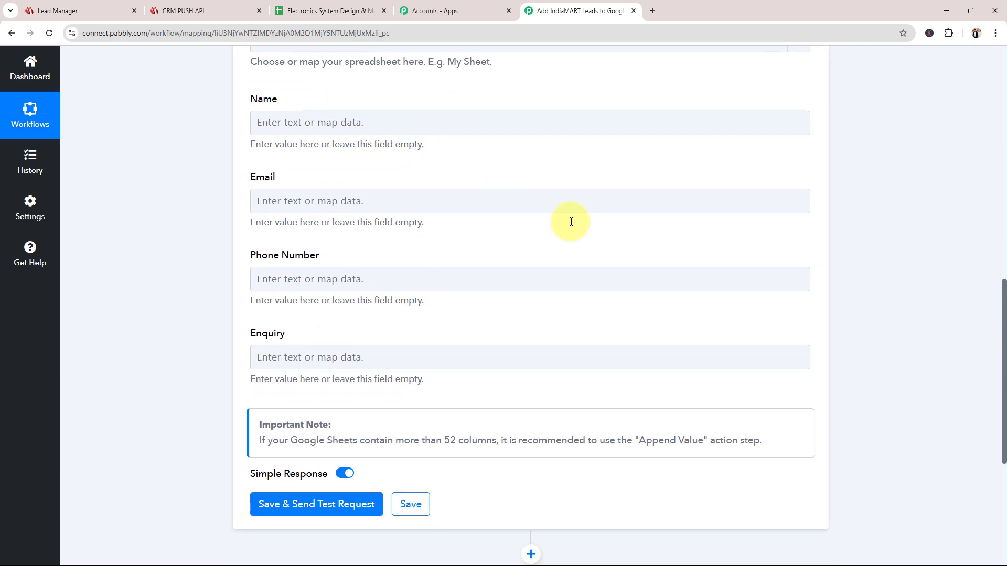
{"action": "left_click", "coordinate": [331, 11]}
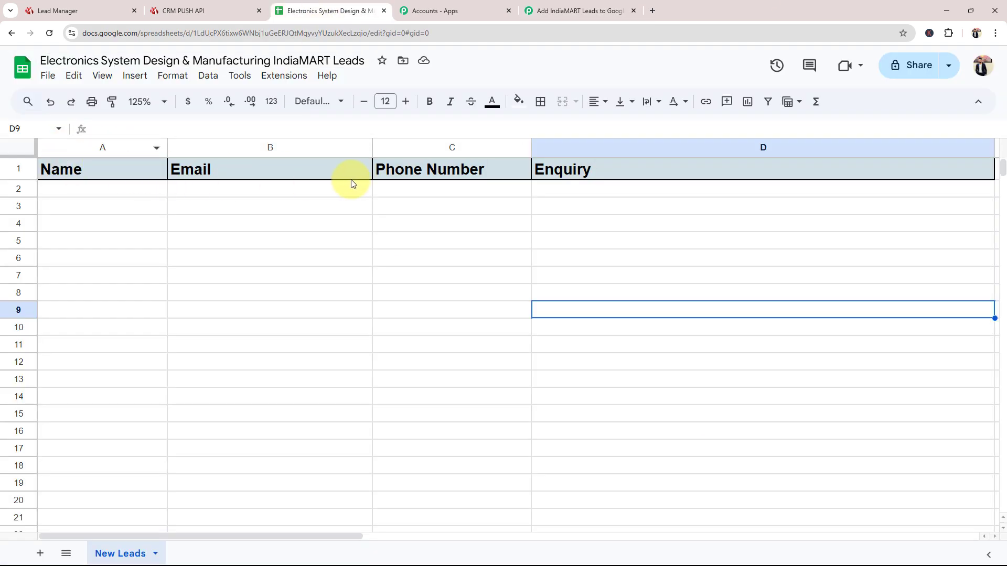
{"action": "left_click", "coordinate": [582, 10]}
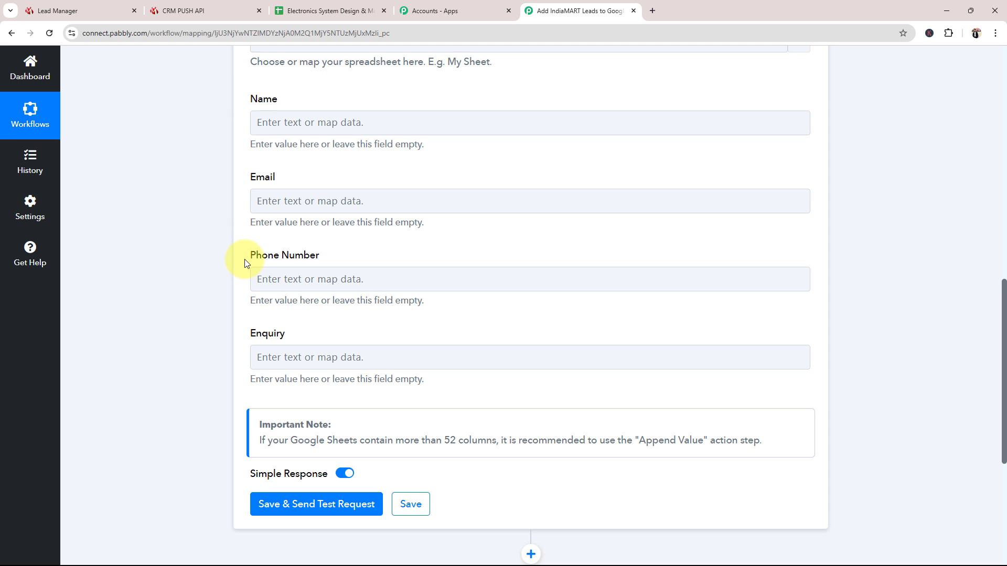
{"action": "left_click", "coordinate": [291, 120]}
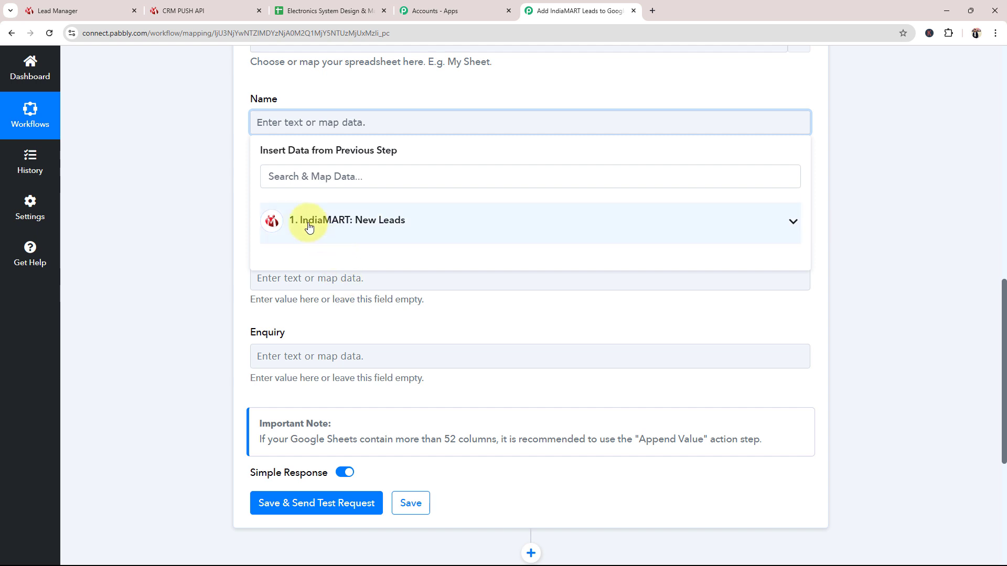
{"action": "left_click", "coordinate": [300, 177]}
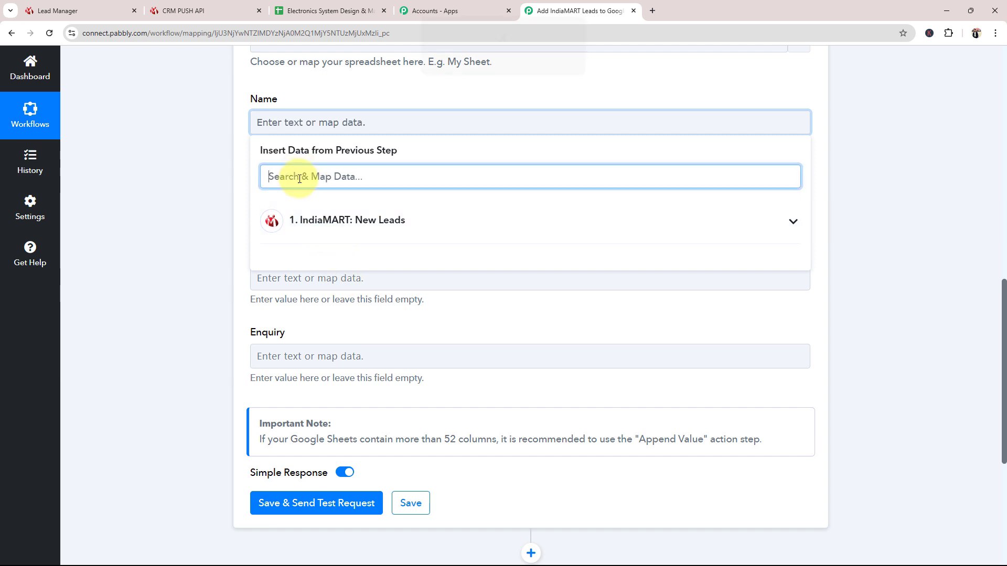
{"action": "type", "text": "Name"}
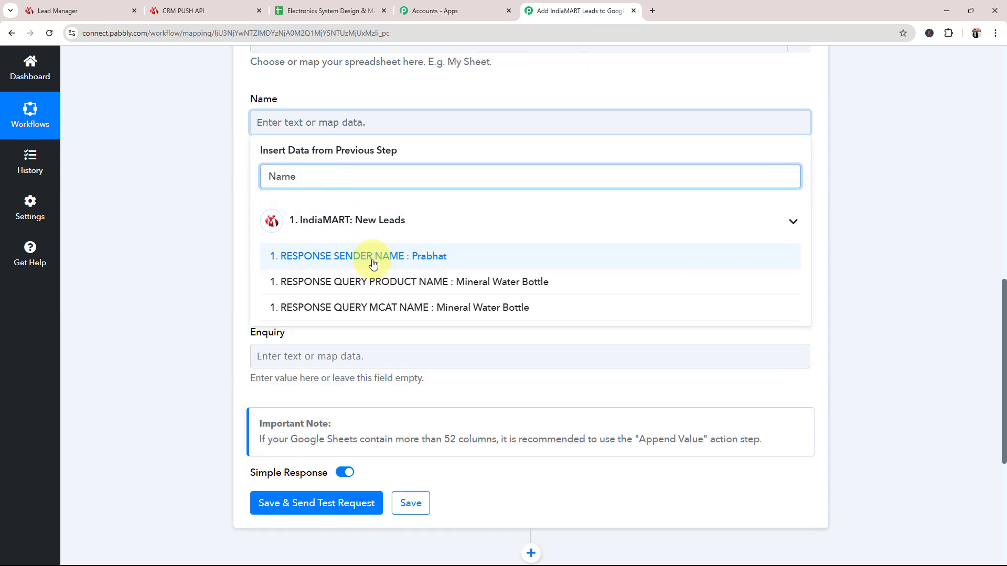
{"action": "left_click", "coordinate": [373, 263]}
{"action": "left_click", "coordinate": [236, 180]}
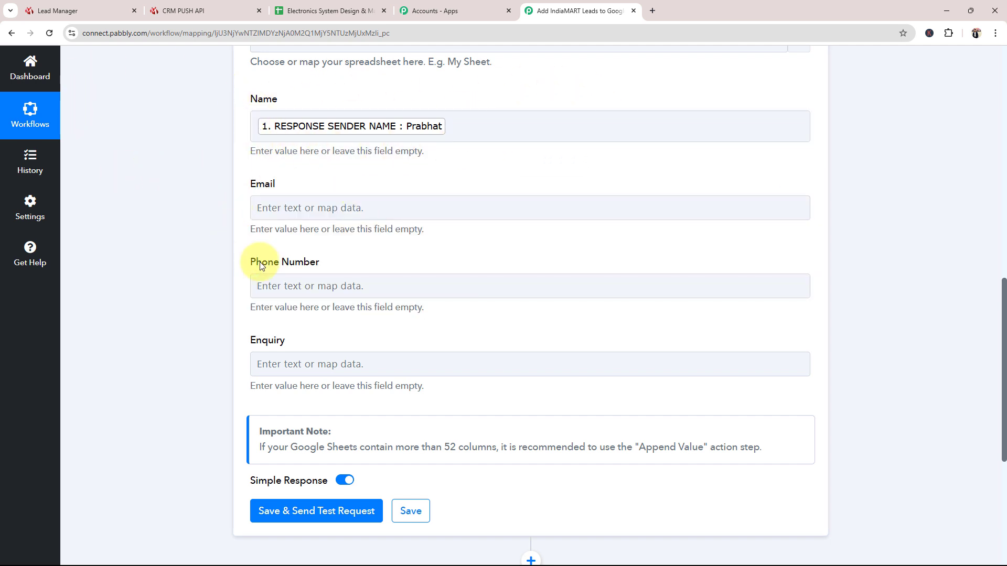
Step: Search the trigger data for "@" and map the Email field to RESPONSE SENDER EMAIL
{"action": "left_click", "coordinate": [269, 207]}
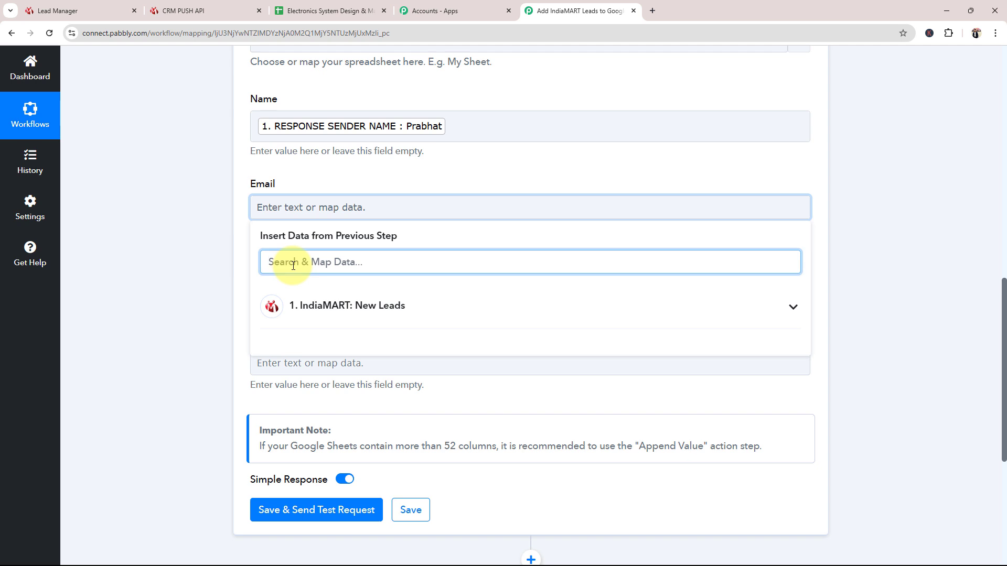
{"action": "type", "text": "@"}
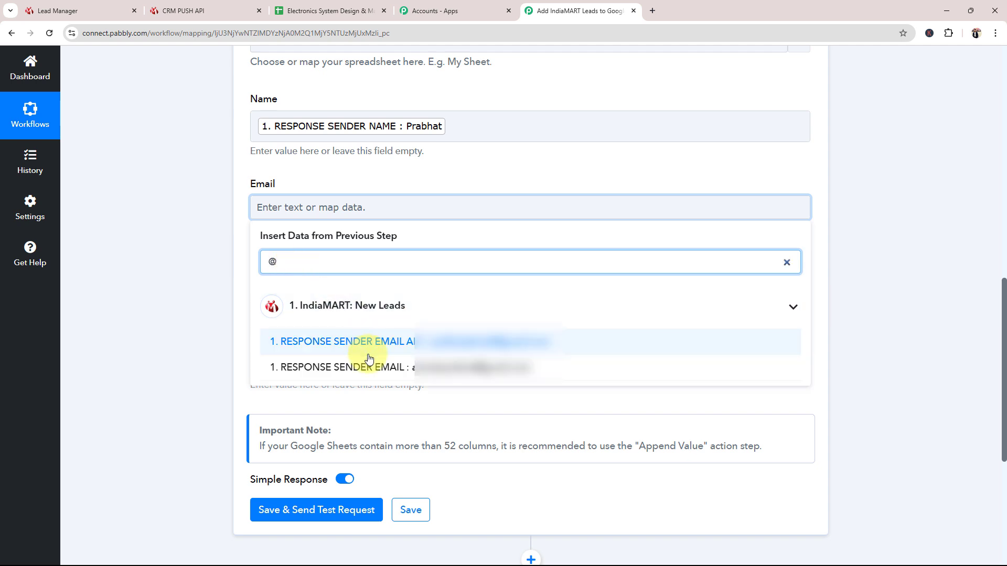
{"action": "left_click", "coordinate": [367, 373]}
{"action": "left_click", "coordinate": [168, 277]}
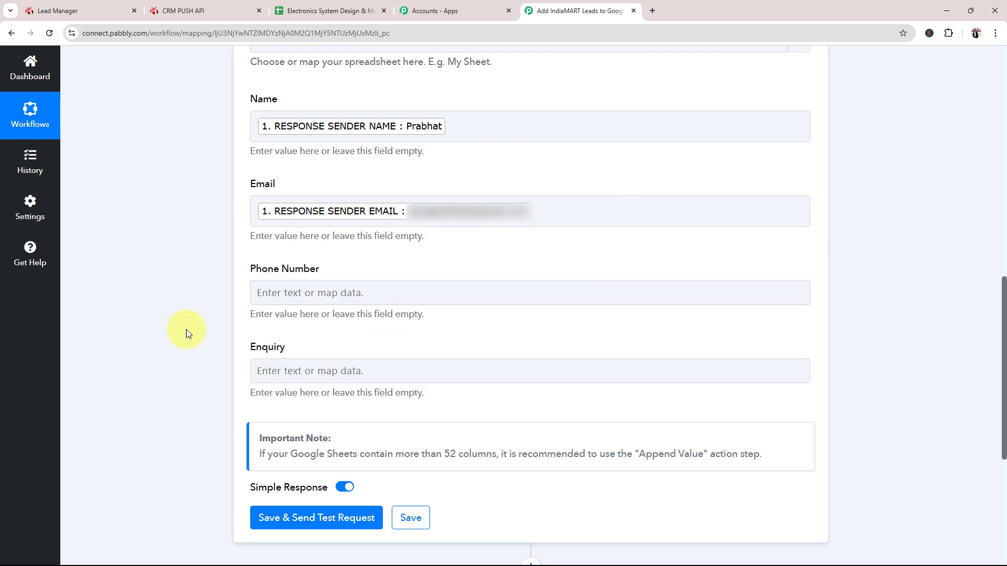
Step: Search the trigger data for "Pho" and map the Phone Number field to RESPONSE SENDER PHONE
{"action": "left_click", "coordinate": [291, 293]}
{"action": "left_click", "coordinate": [313, 347]}
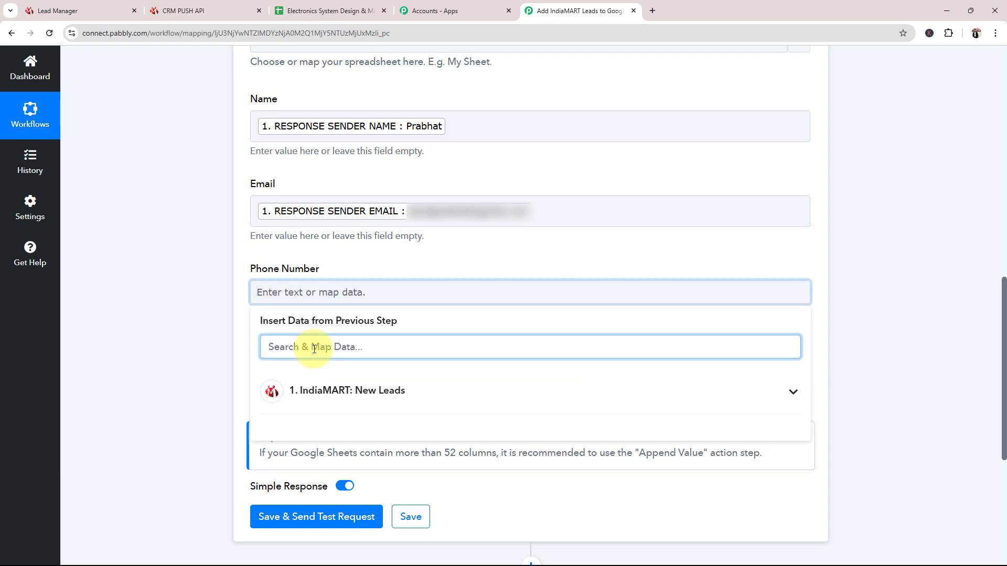
{"action": "type", "text": "Pho"}
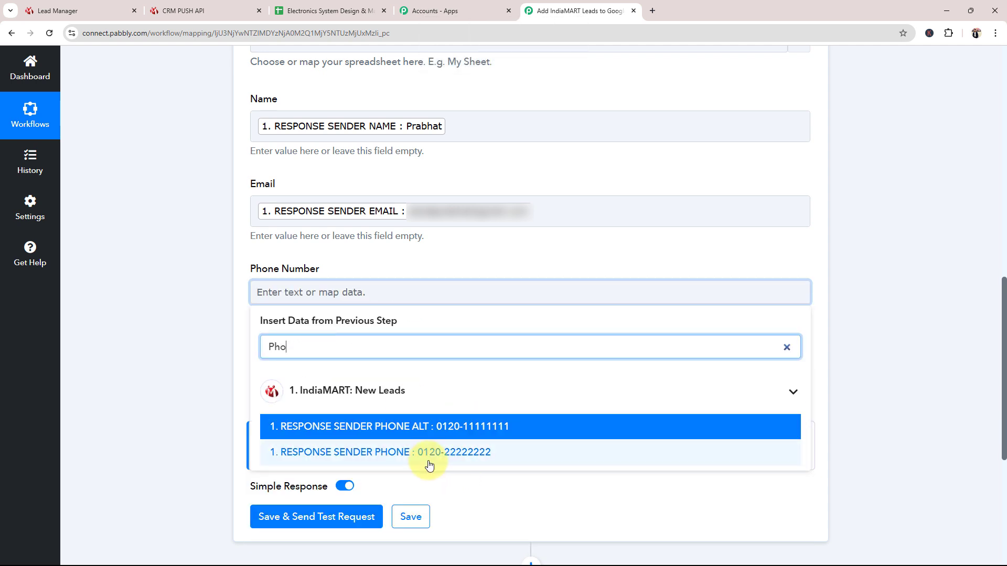
{"action": "left_click", "coordinate": [429, 465]}
{"action": "left_click", "coordinate": [154, 300]}
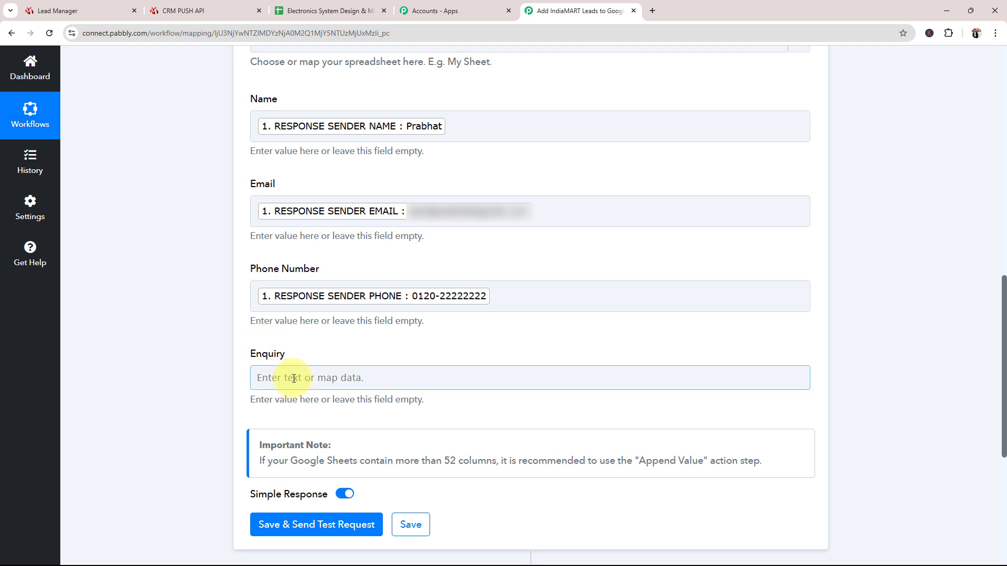
Step: Search the trigger data for "query Me" and map the Enquiry field to RESPONSE QUERY MESSAGE
{"action": "left_click", "coordinate": [293, 378]}
{"action": "left_click", "coordinate": [306, 430]}
{"action": "type", "text": "qu"}
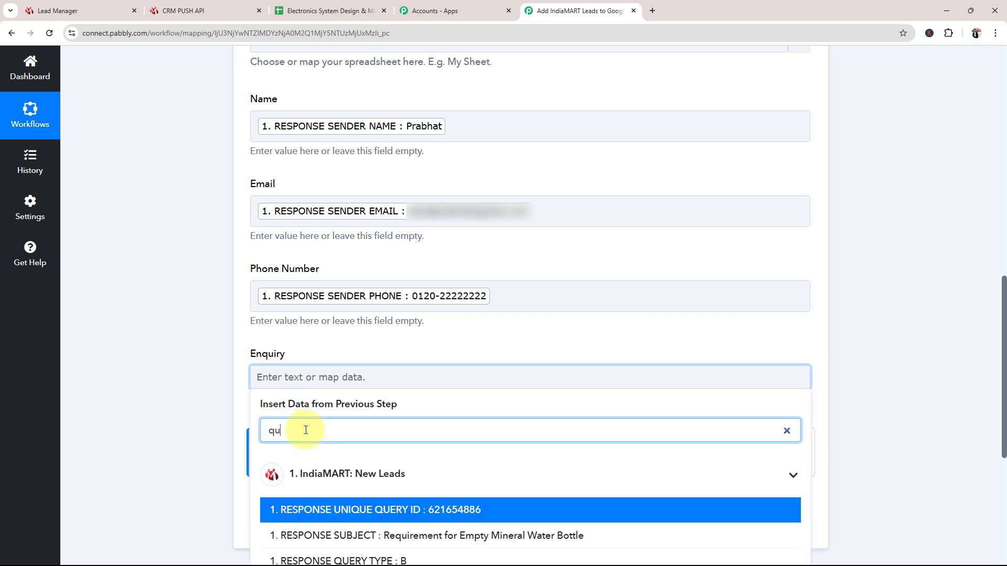
{"action": "type", "text": "ery"}
{"action": "key", "text": "Caps_Lock"}
{"action": "type", "text": "Me"}
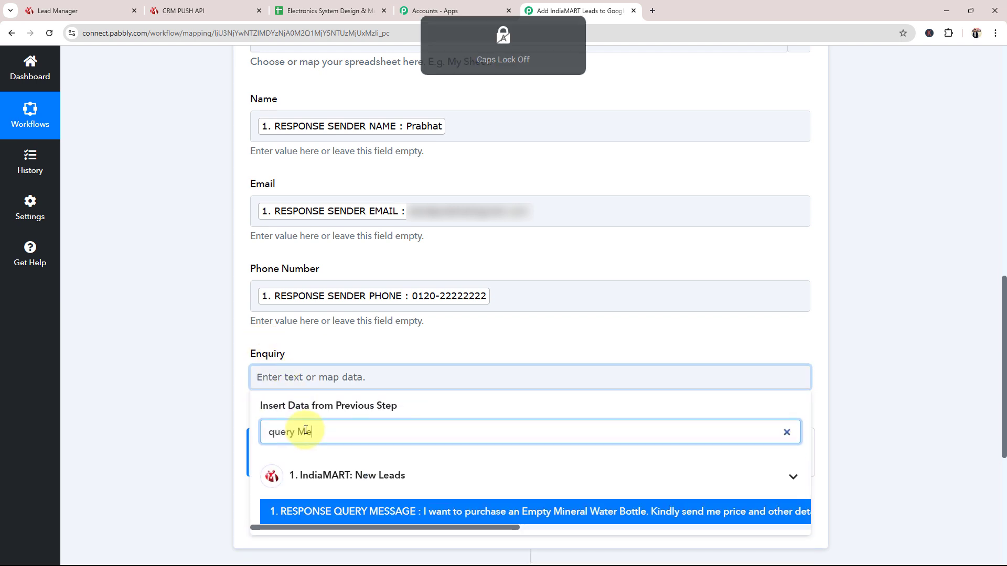
{"action": "left_click", "coordinate": [315, 514]}
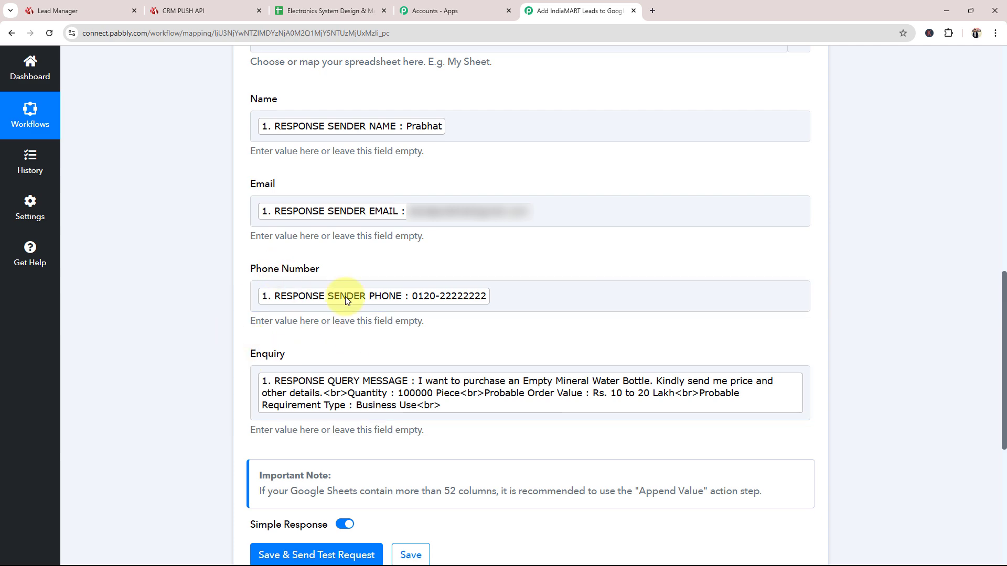
Step: Check the rows under the headers of the New Leads sheet in Google Sheets, and return to the Pabbly Connect workflow
{"action": "left_click", "coordinate": [294, 10]}
{"action": "left_click", "coordinate": [155, 204]}
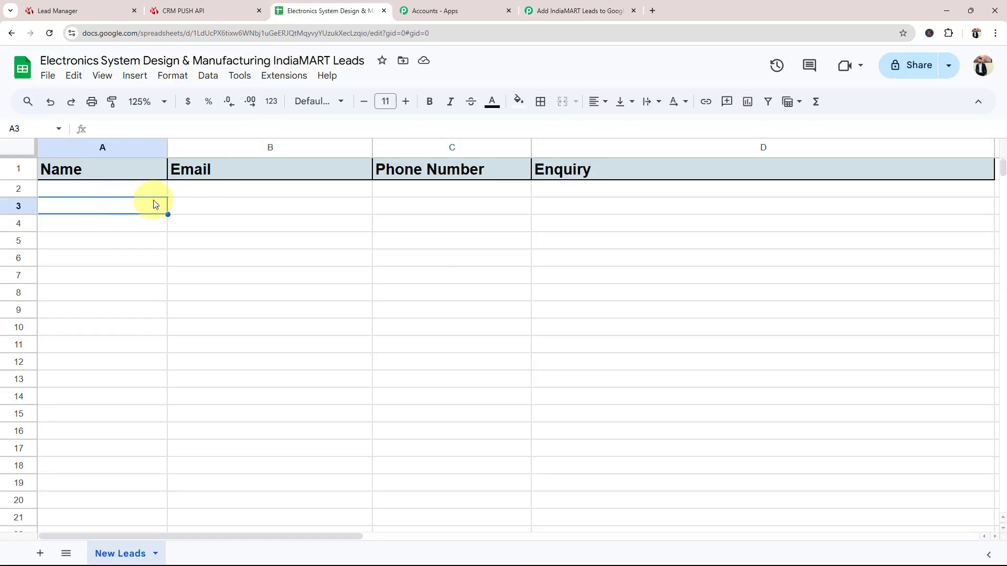
{"action": "left_click", "coordinate": [369, 187]}
{"action": "left_click", "coordinate": [563, 10]}
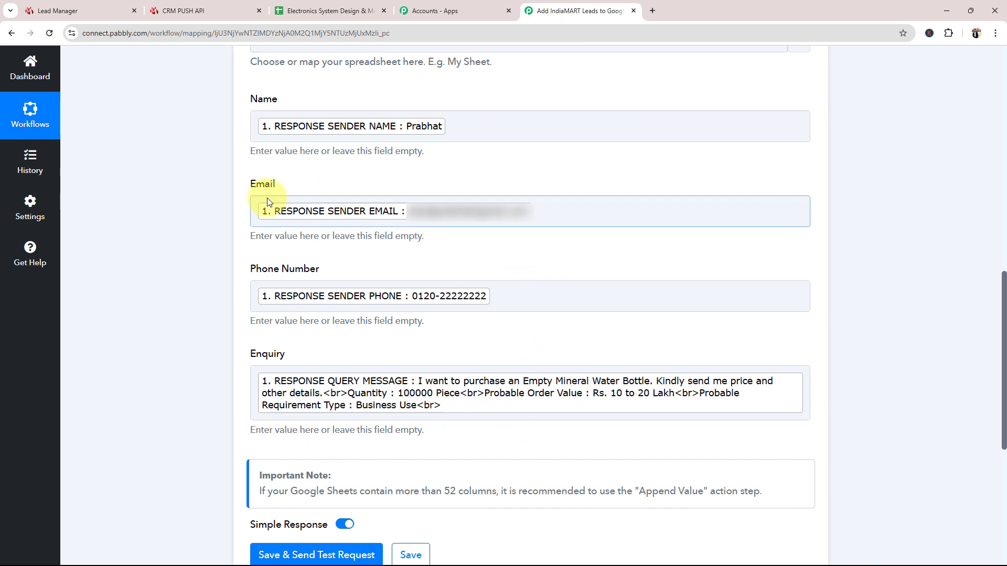
{"action": "left_click", "coordinate": [513, 301]}
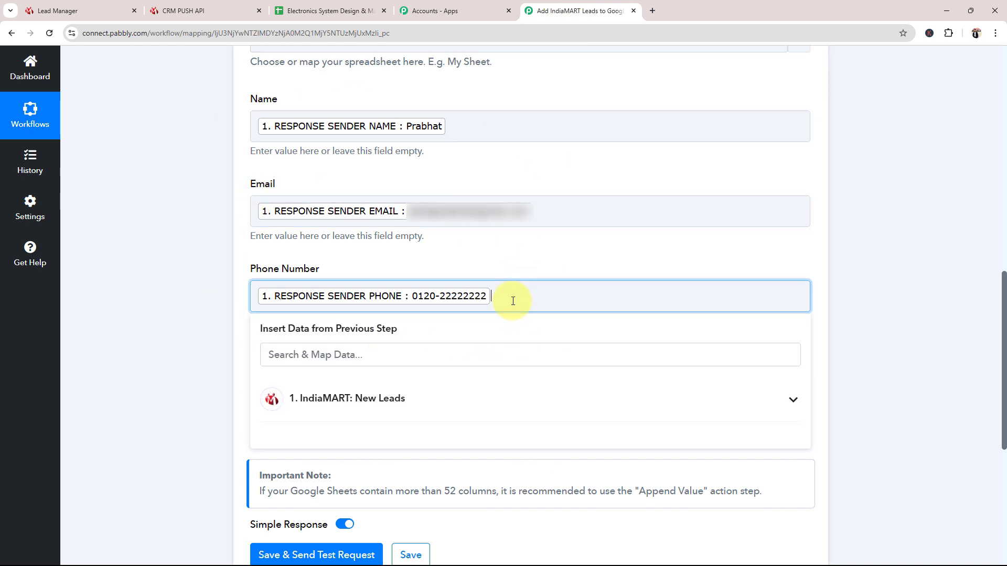
{"action": "type", "text": "0120"}
{"action": "key", "text": "BackSpace"}
{"action": "key", "text": "BackSpace"}
{"action": "key", "text": "BackSpace"}
{"action": "key", "text": "BackSpace"}
{"action": "left_click", "coordinate": [102, 330]}
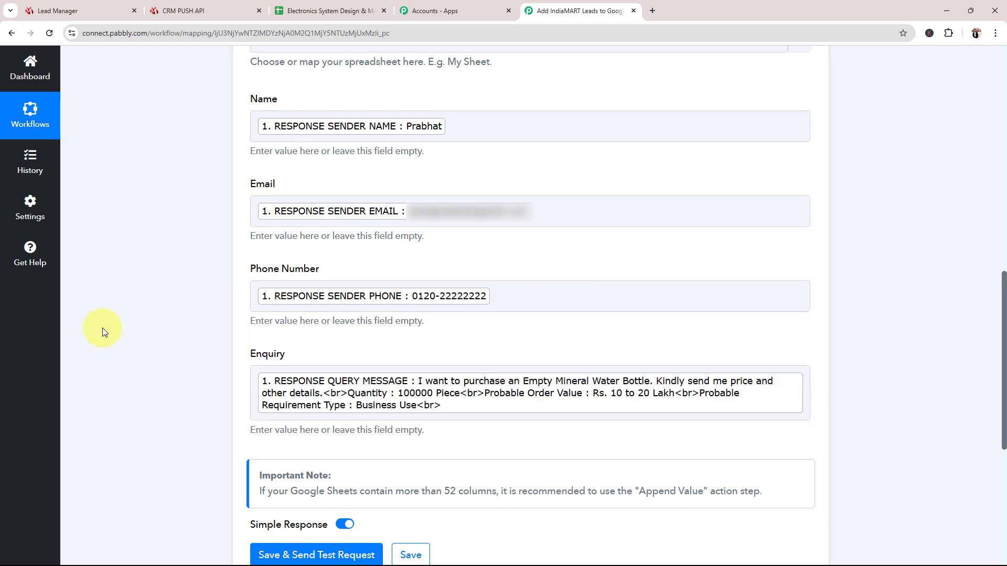
Step: Save the Google Sheets action with a test request and review the TableRange and Updates UpdatedRange values in its response
{"action": "left_click", "coordinate": [309, 553]}
{"action": "scroll", "coordinate": [150, 414], "scroll_direction": "down", "scroll_amount": 4}
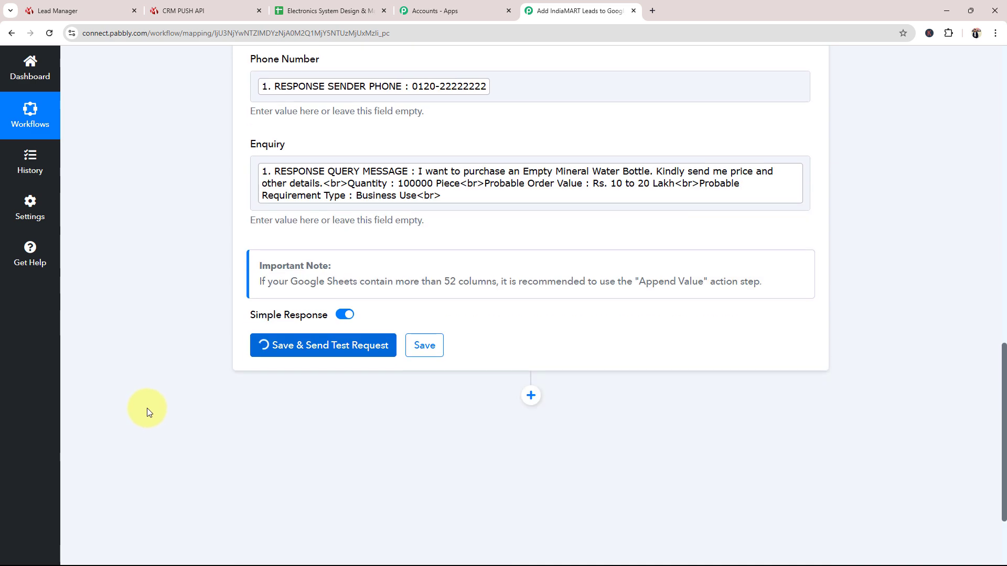
{"action": "scroll", "coordinate": [147, 408], "scroll_direction": "down", "scroll_amount": 5}
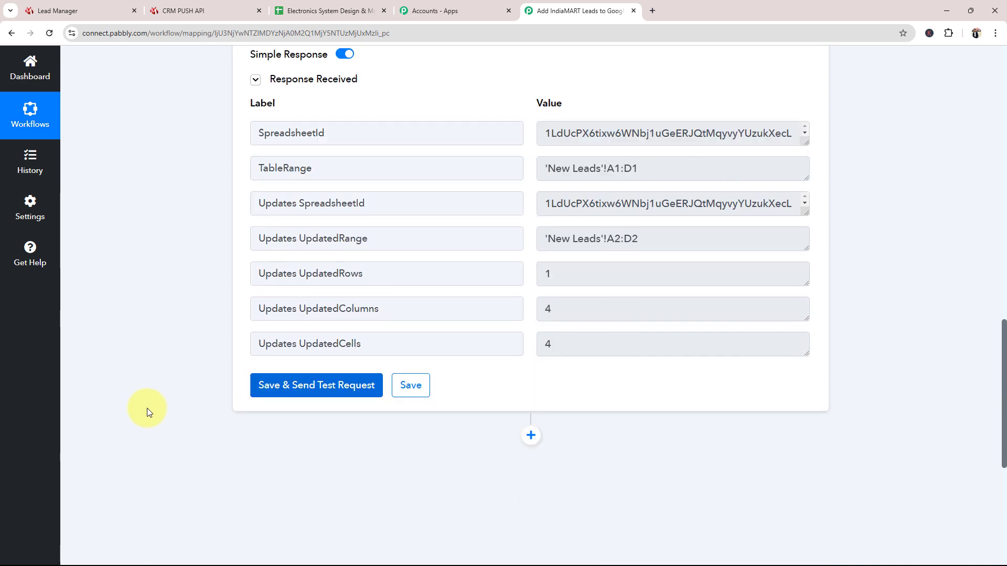
{"action": "scroll", "coordinate": [147, 408], "scroll_direction": "up", "scroll_amount": 3}
{"action": "left_click", "coordinate": [602, 279]}
{"action": "triple_click", "coordinate": [602, 279]}
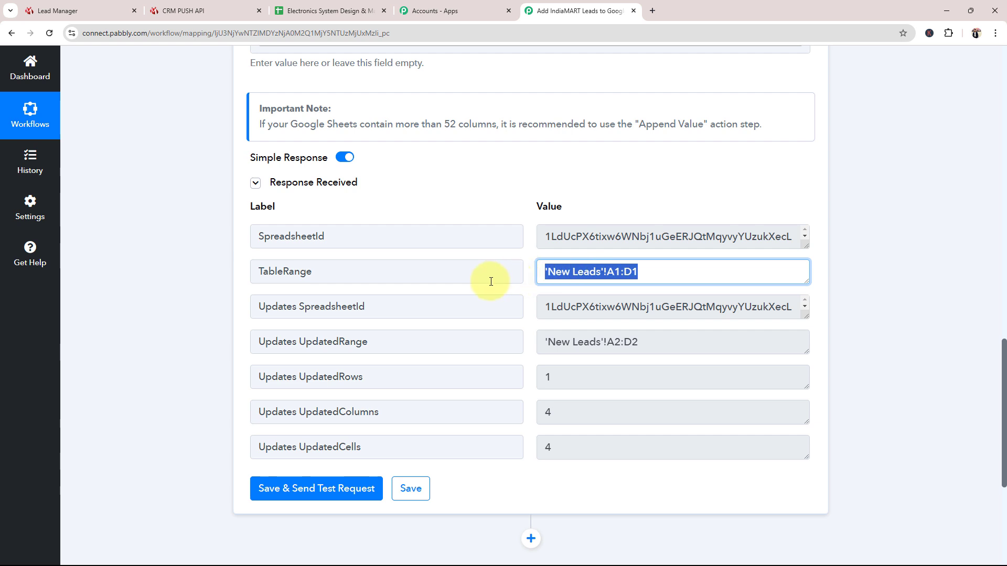
{"action": "left_click_drag", "start_coordinate": [737, 341], "coordinate": [472, 345]}
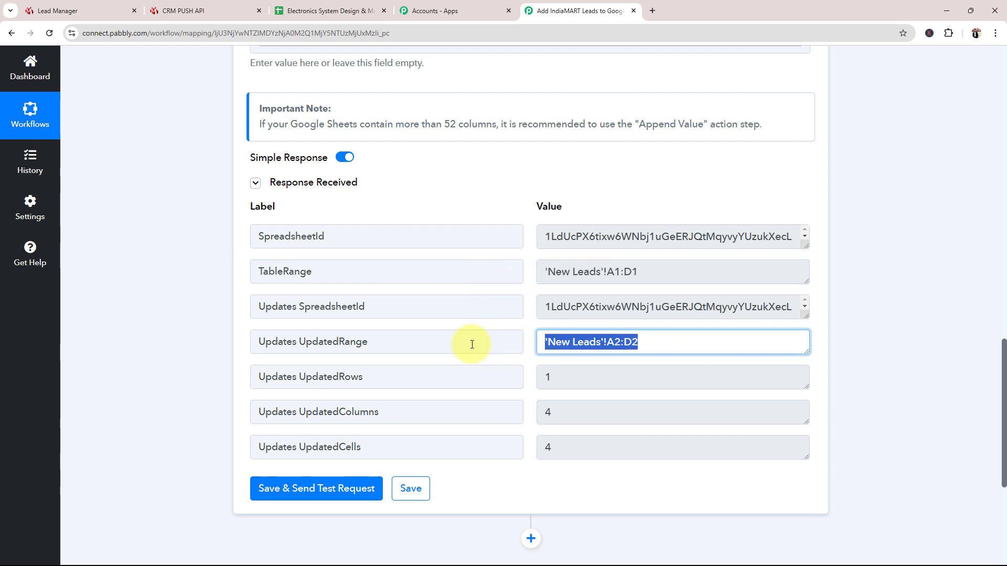
Step: Switch to the leads spreadsheet and check the email, phone number and enquiry in row 2 of New Leads
{"action": "left_click", "coordinate": [311, 5]}
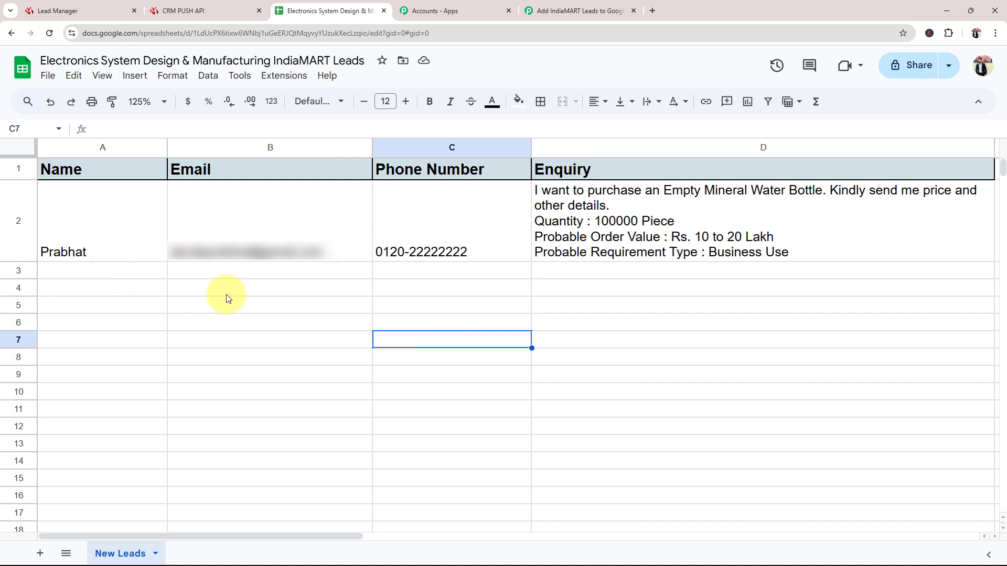
{"action": "left_click", "coordinate": [203, 236]}
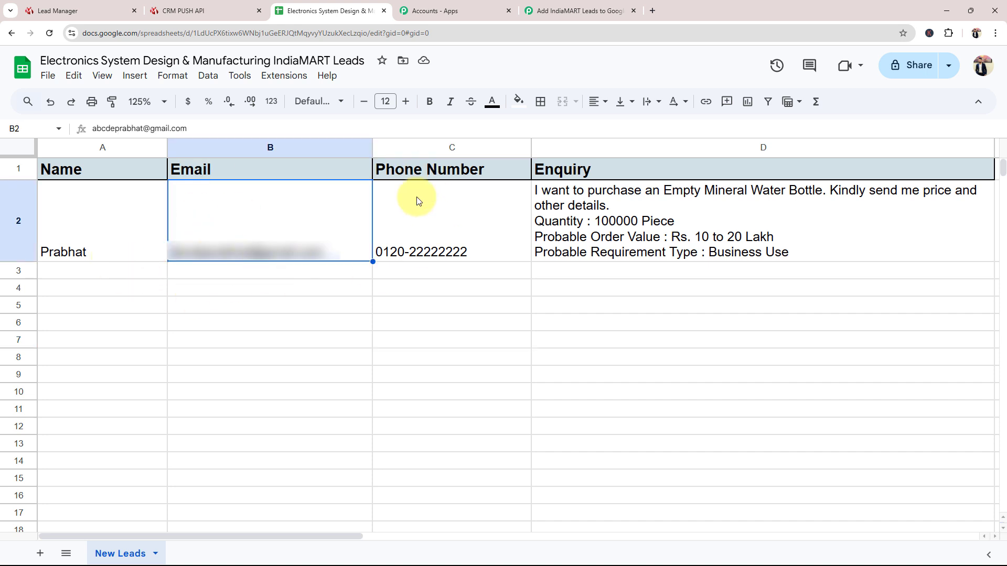
{"action": "left_click", "coordinate": [413, 249]}
{"action": "left_click", "coordinate": [690, 240]}
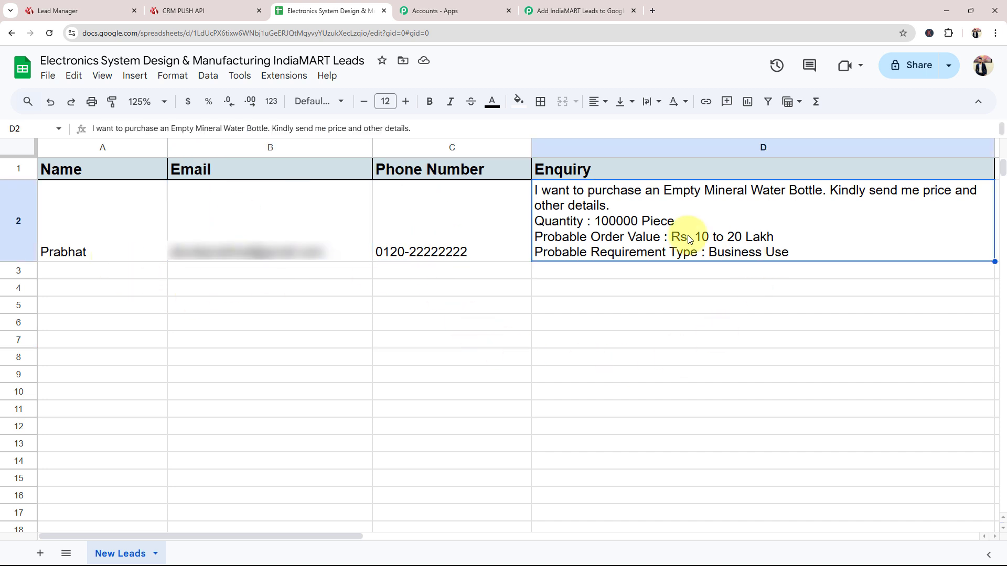
{"action": "left_click", "coordinate": [754, 360]}
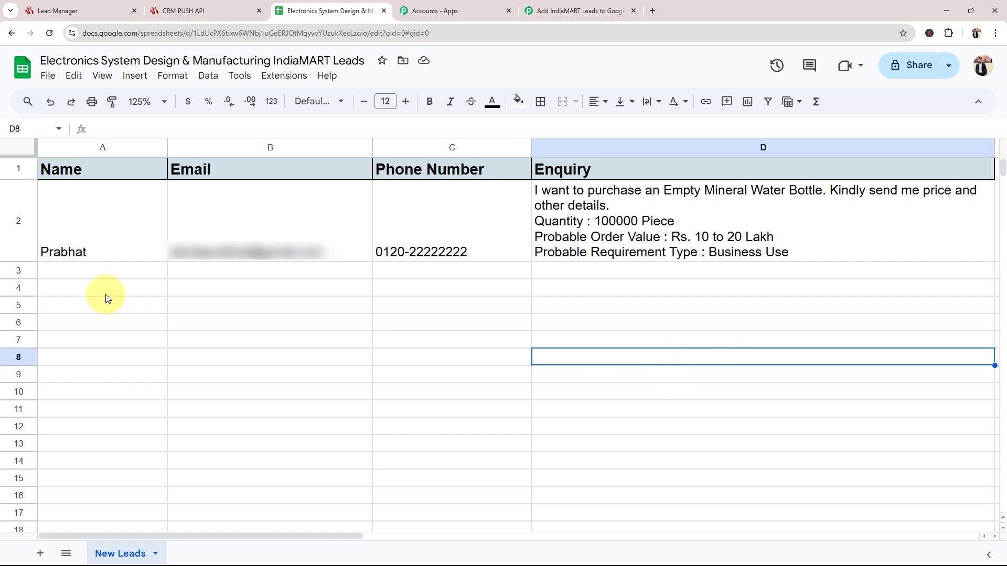
Step: Return to the Pabbly Connect workflow and collapse the Google Sheets Add New Row action
{"action": "left_click", "coordinate": [577, 11]}
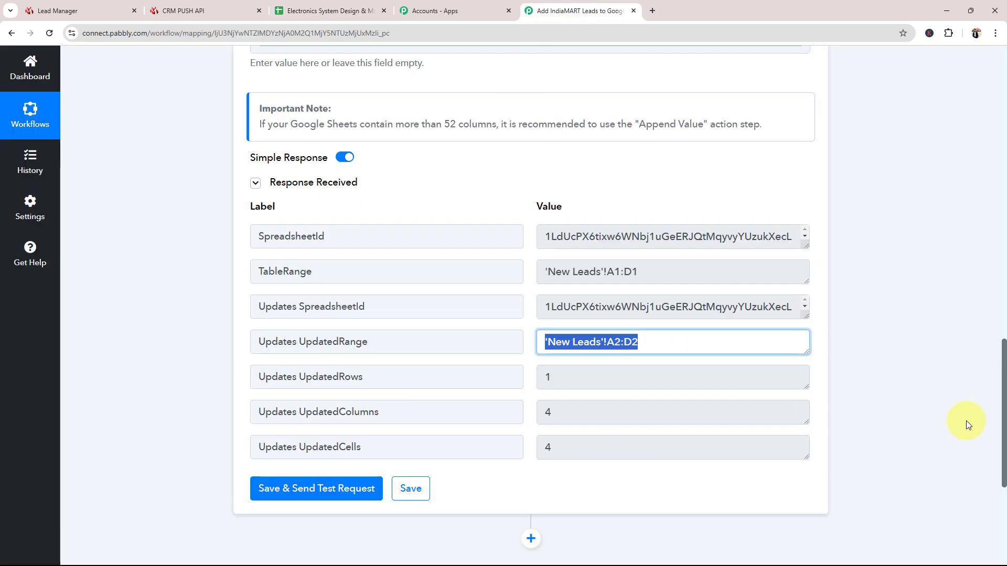
{"action": "left_click_drag", "start_coordinate": [1003, 441], "coordinate": [1004, 201]}
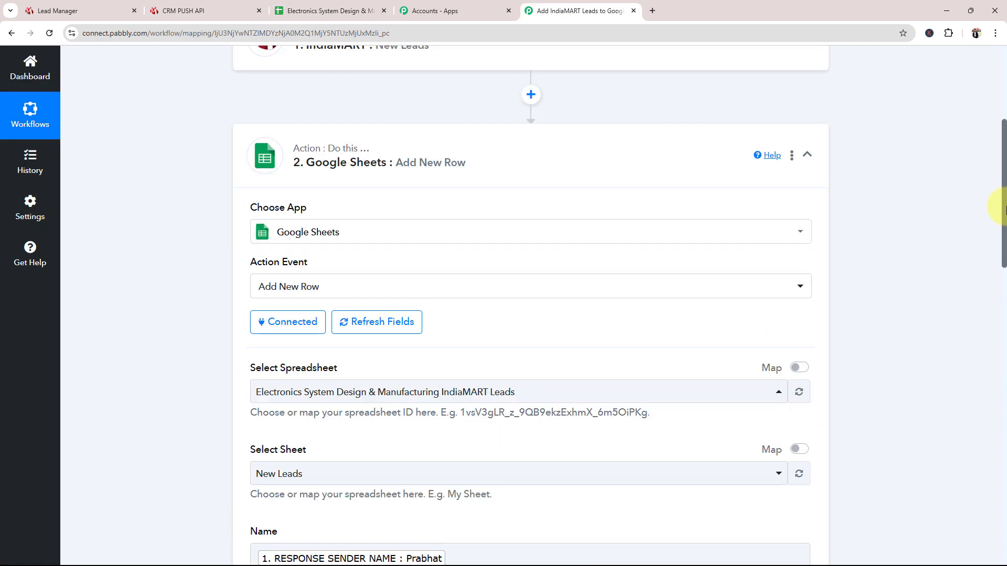
{"action": "left_click", "coordinate": [512, 190]}
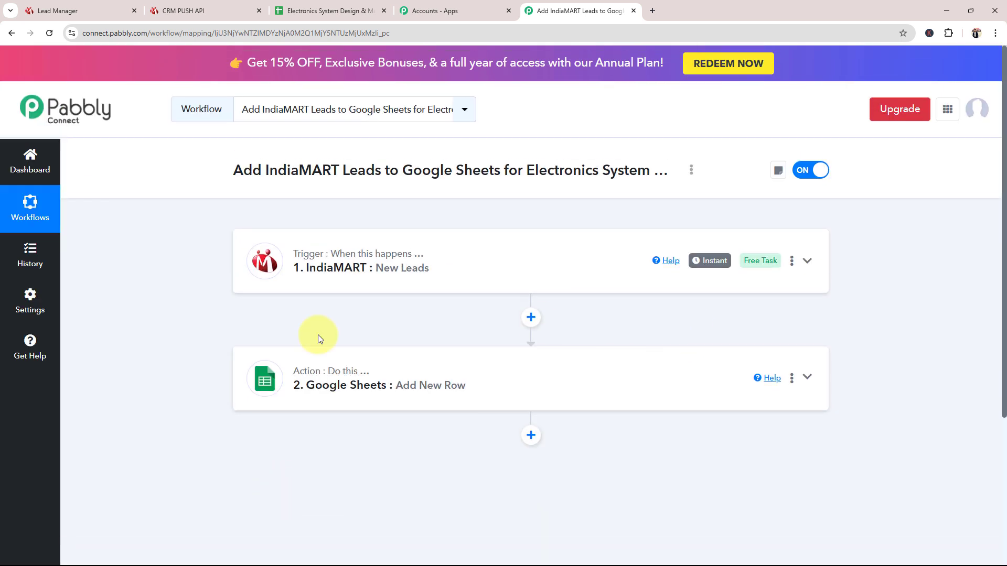